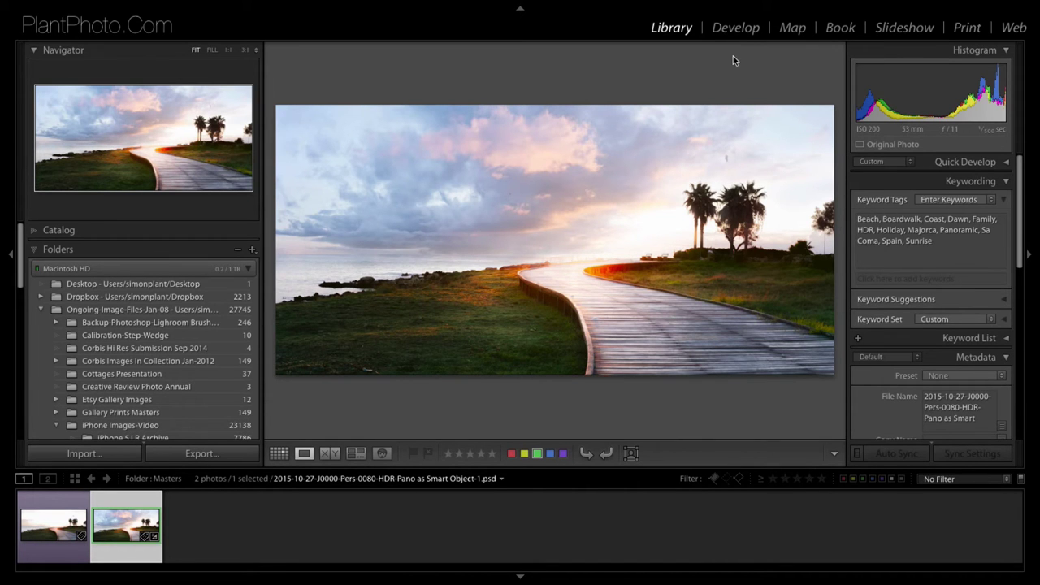
{"action": "left_click", "coordinate": [736, 29]}
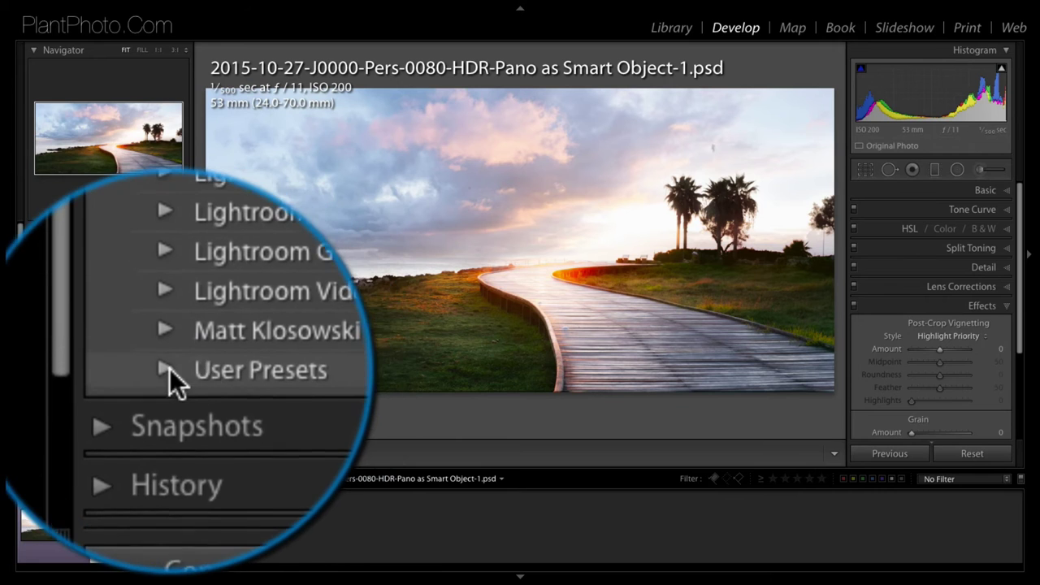
{"action": "left_click", "coordinate": [170, 369]}
{"action": "left_click", "coordinate": [170, 368]}
{"action": "left_click", "coordinate": [167, 368]}
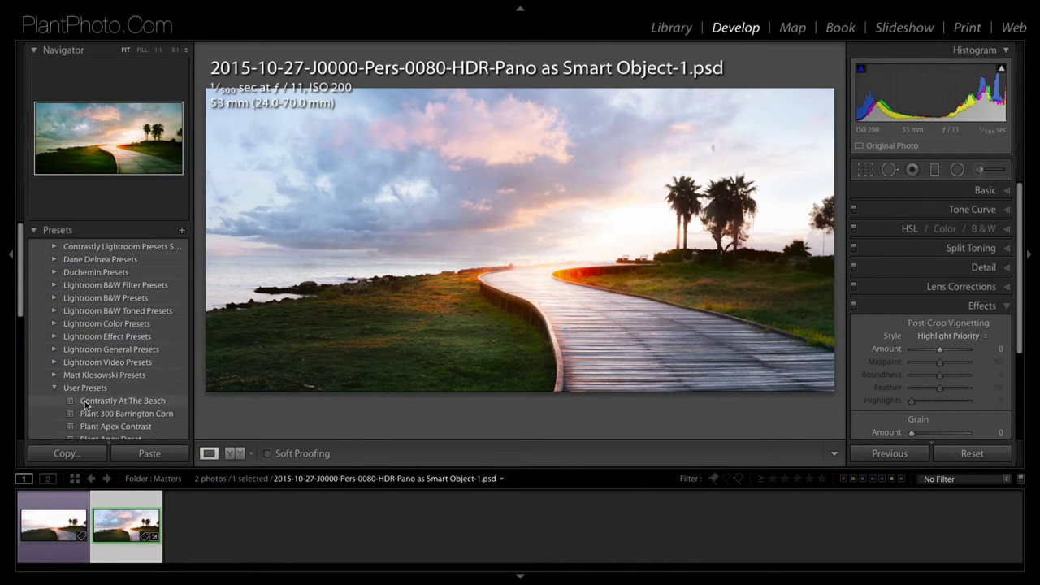
{"action": "left_click", "coordinate": [53, 387]}
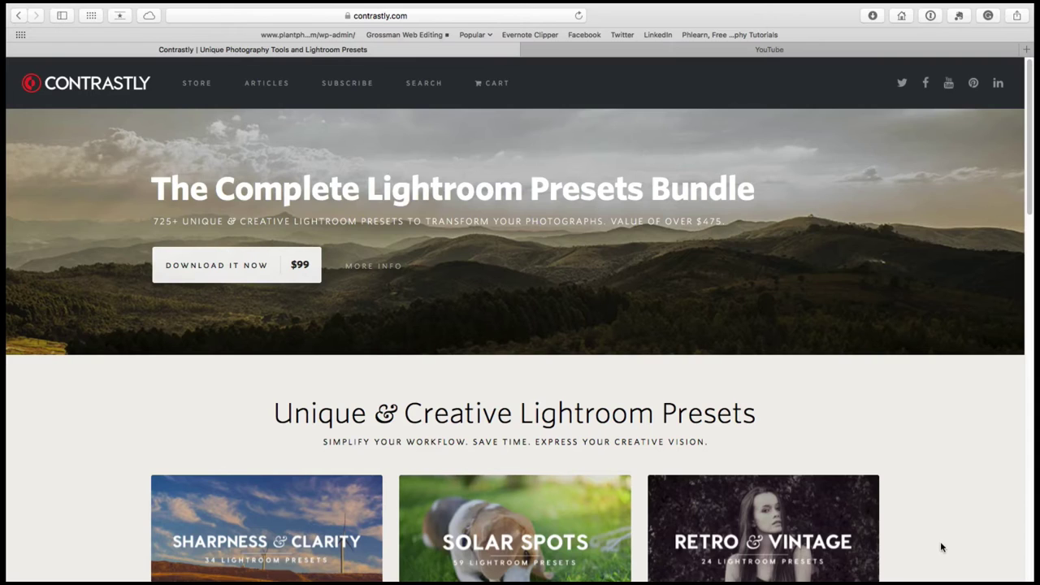
Open the Contrastly Dispatch Newsletter subscribe page and select its email address field
{"action": "scroll", "coordinate": [941, 543], "scroll_direction": "down", "scroll_amount": 3}
{"action": "scroll", "coordinate": [941, 547], "scroll_direction": "down", "scroll_amount": 2}
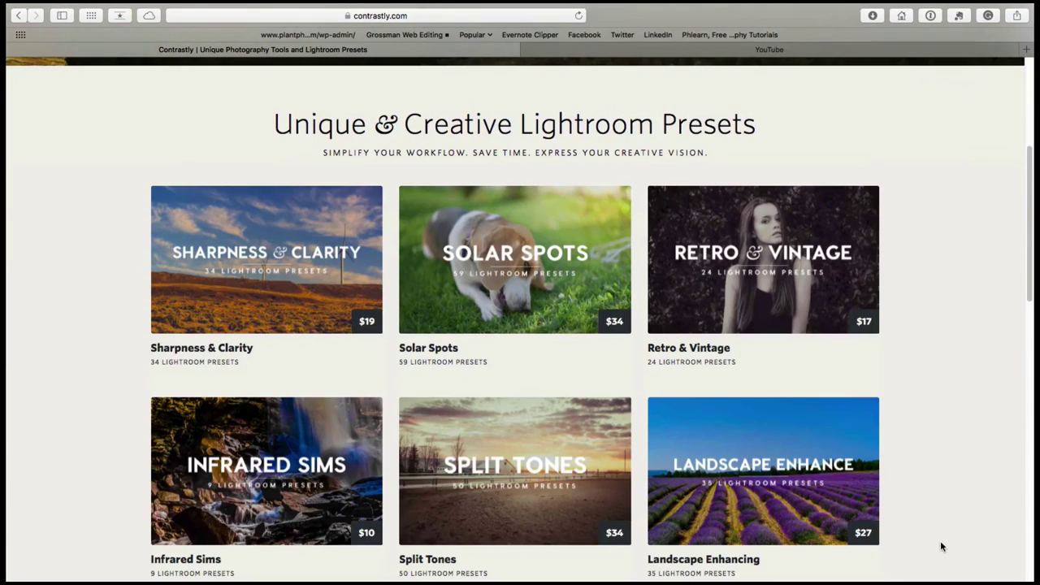
{"action": "scroll", "coordinate": [941, 547], "scroll_direction": "up", "scroll_amount": 5}
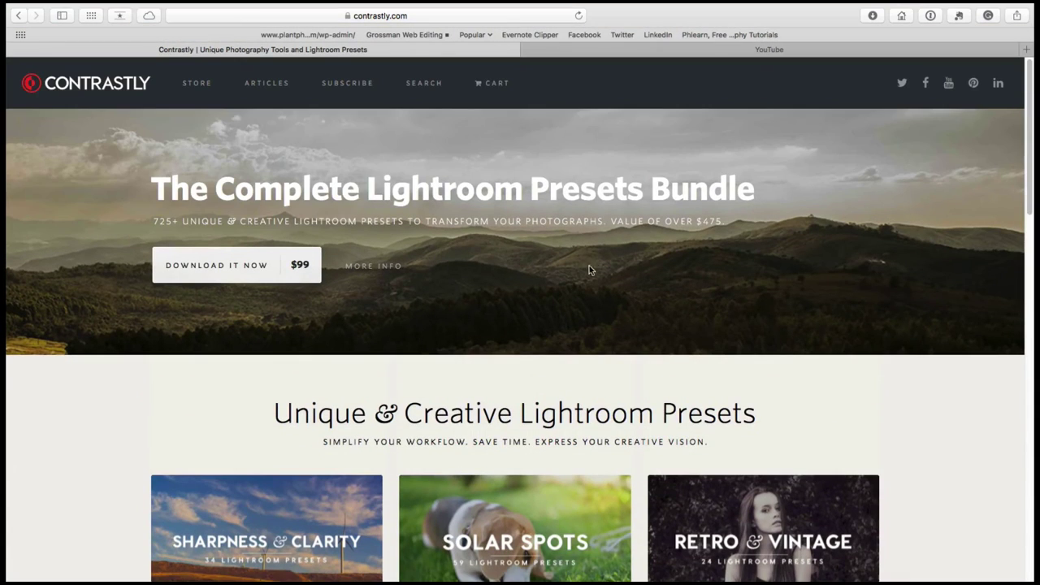
{"action": "left_click", "coordinate": [351, 83]}
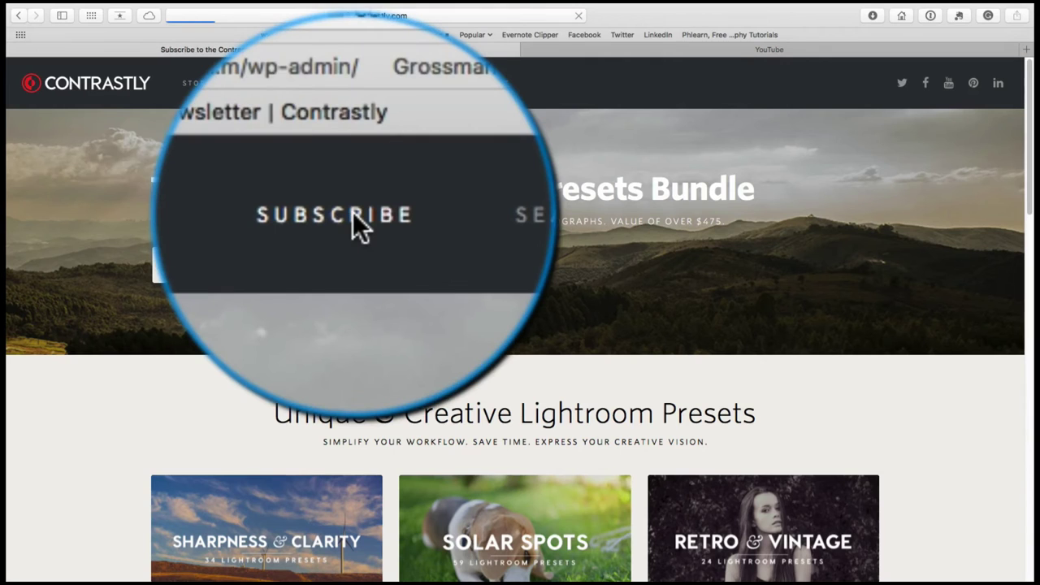
{"action": "left_click", "coordinate": [470, 346]}
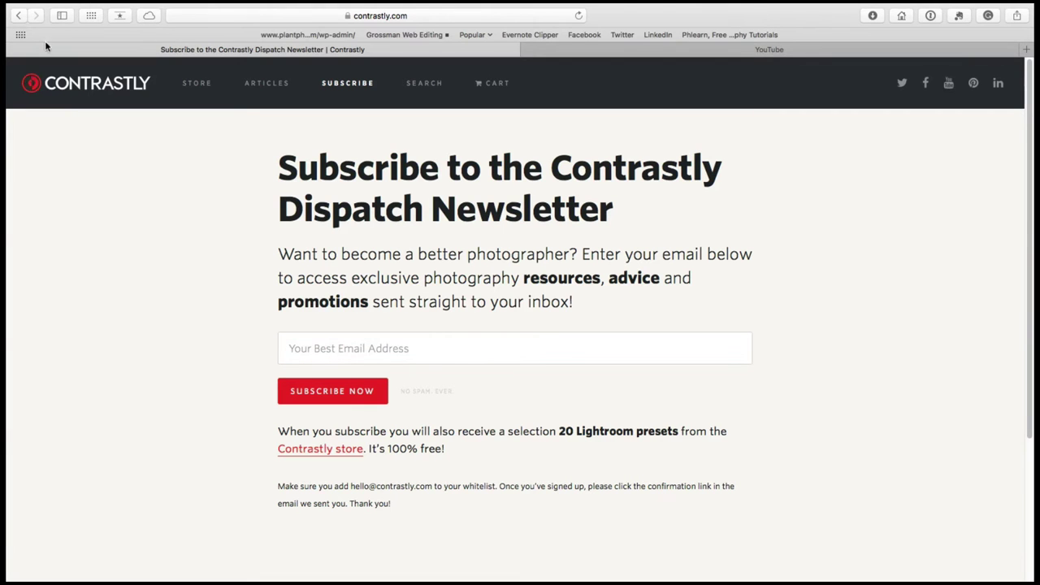
Exit Safari full screen, minimise it, select the Contrastly presets folder, and return to Lightroom
{"action": "mouse_move", "coordinate": [73, 4]}
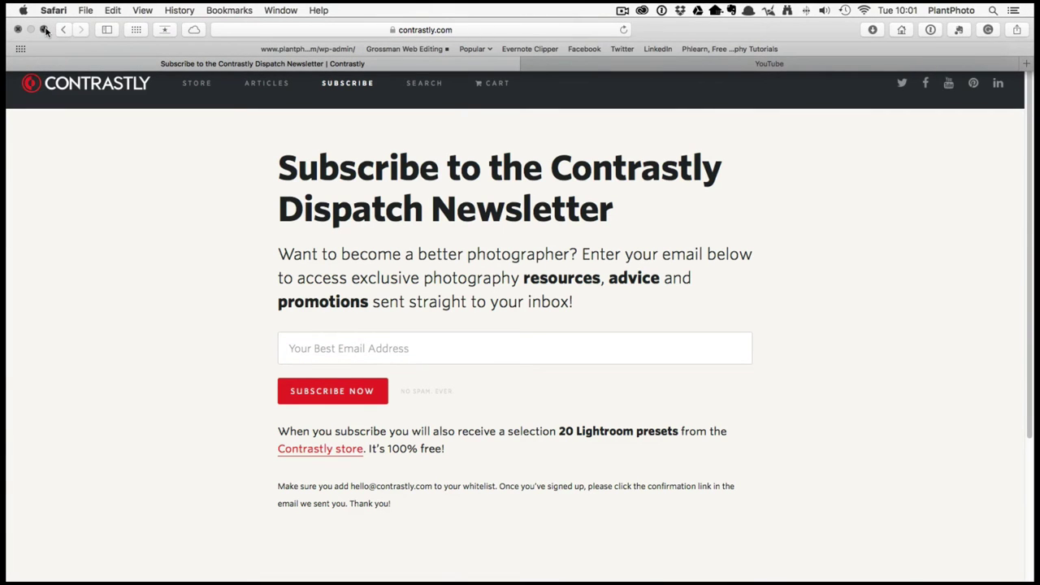
{"action": "left_click", "coordinate": [45, 29]}
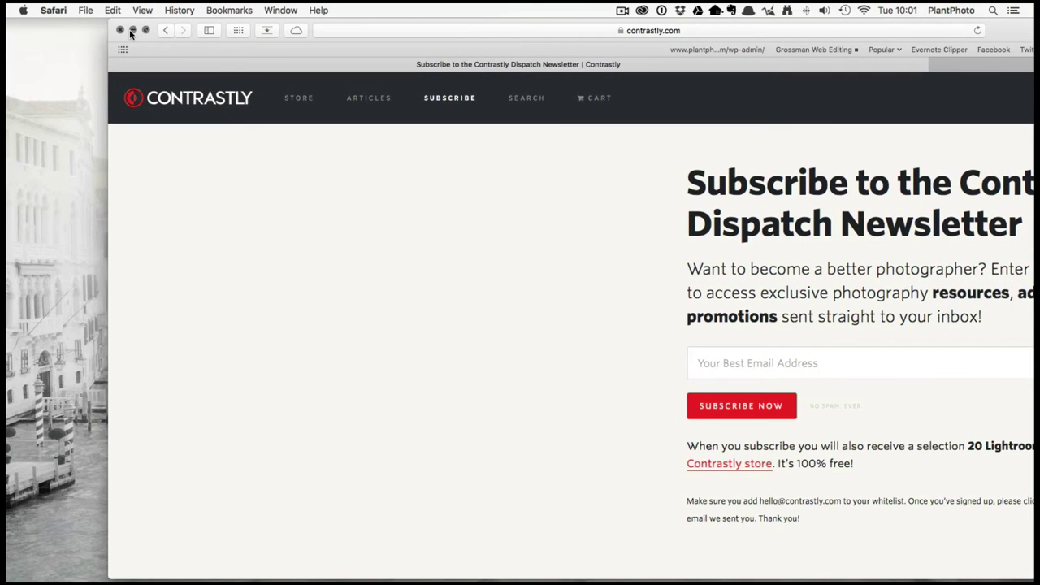
{"action": "left_click", "coordinate": [133, 30]}
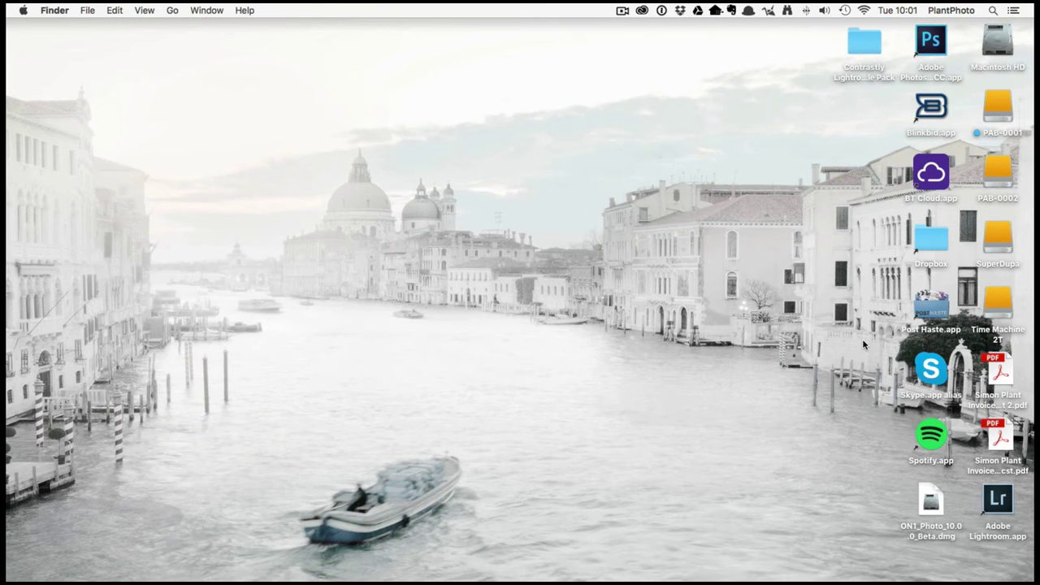
{"action": "left_click", "coordinate": [866, 49]}
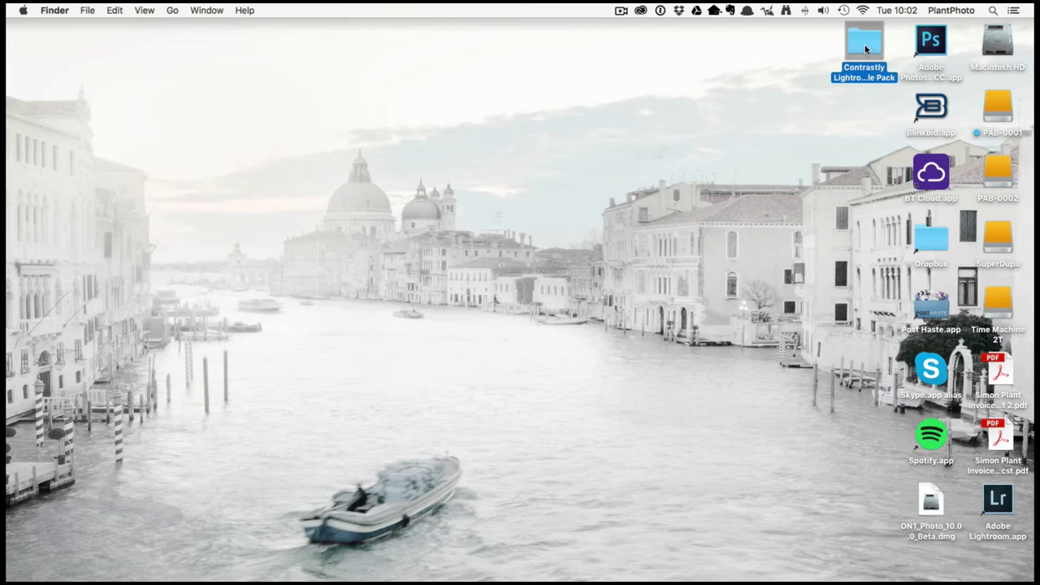
{"action": "mouse_move", "coordinate": [561, 573]}
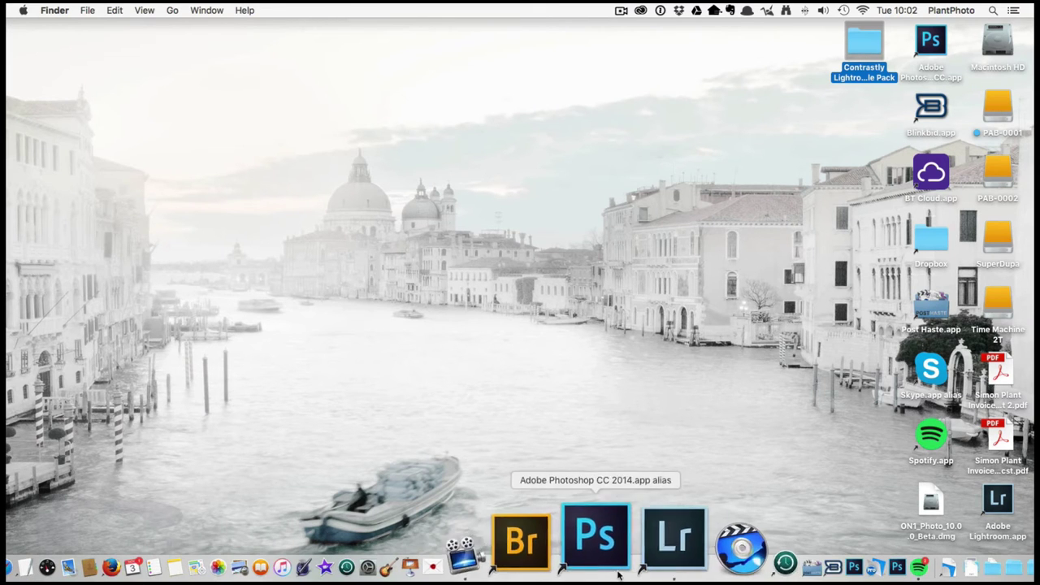
{"action": "left_click", "coordinate": [630, 561]}
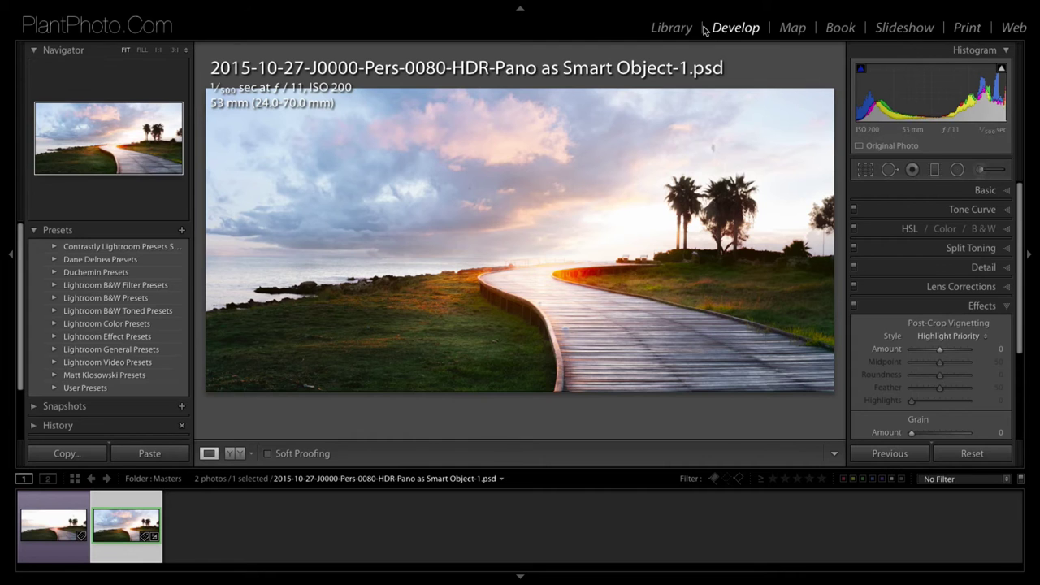
Switch to Library and reveal the Lightroom presets folder in Finder through Preferences' Presets settings
{"action": "left_click", "coordinate": [672, 29]}
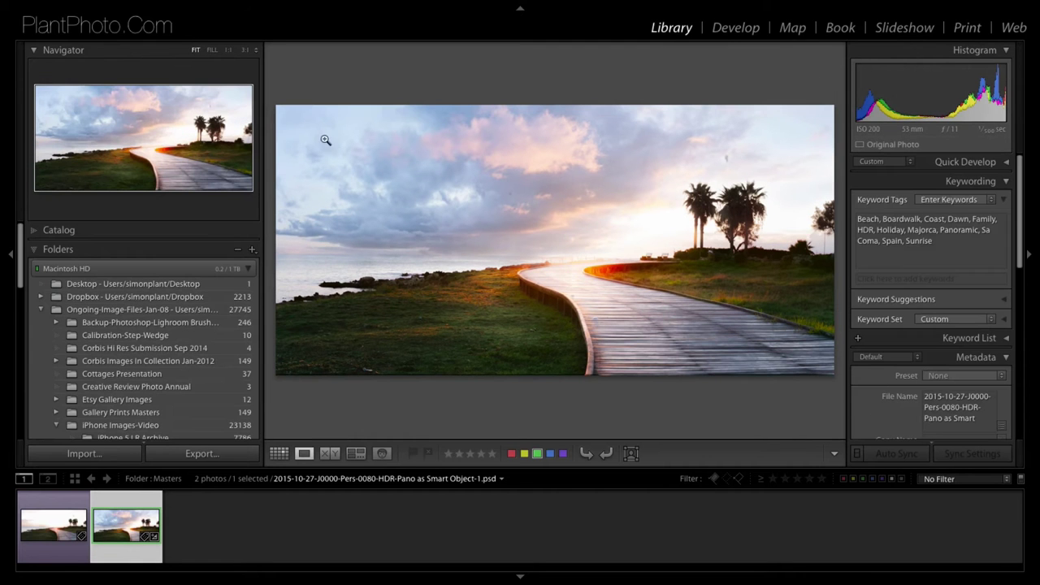
{"action": "left_click", "coordinate": [68, 9]}
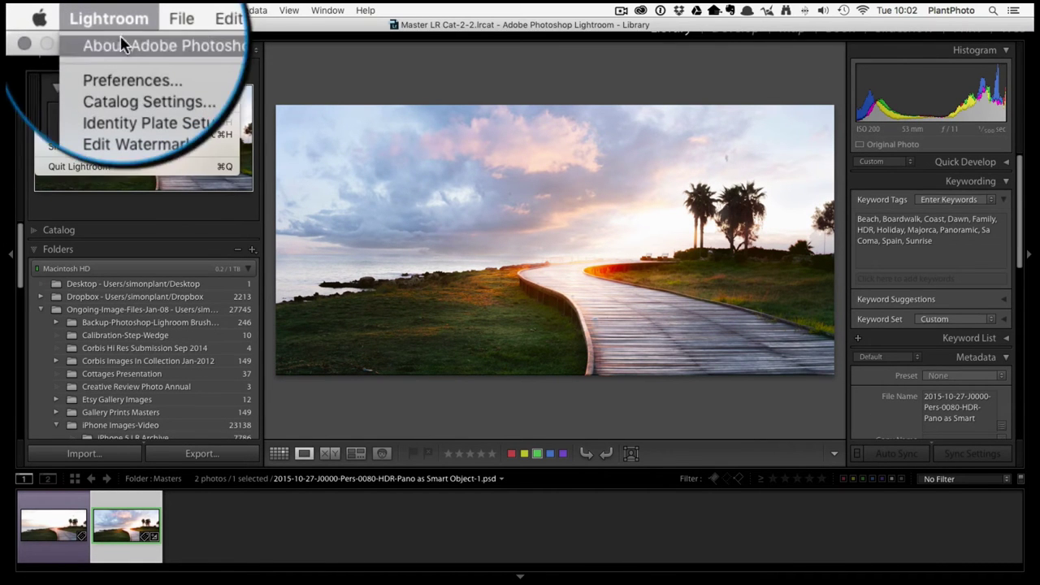
{"action": "left_click", "coordinate": [126, 81]}
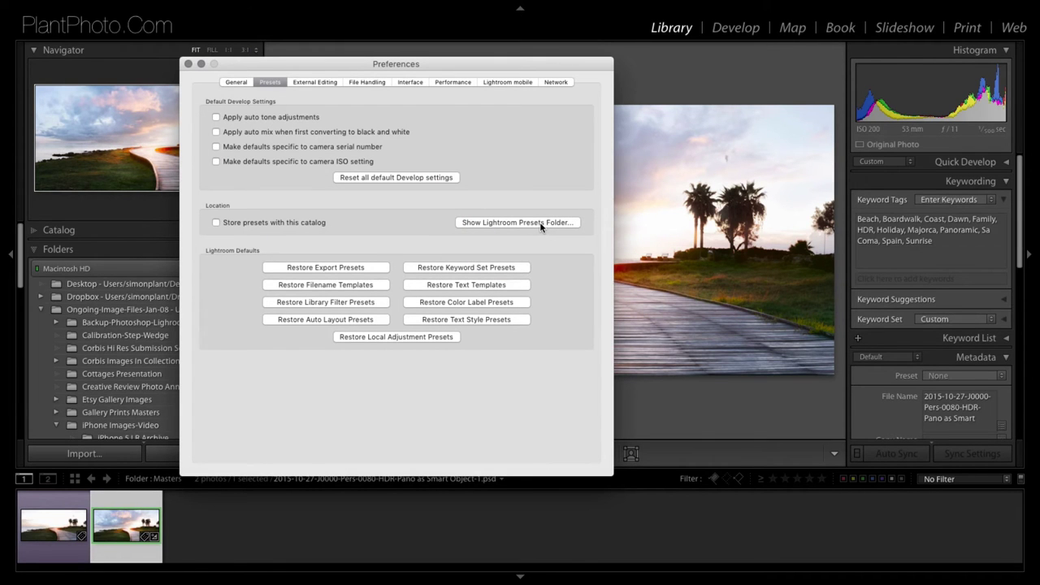
{"action": "left_click", "coordinate": [539, 225]}
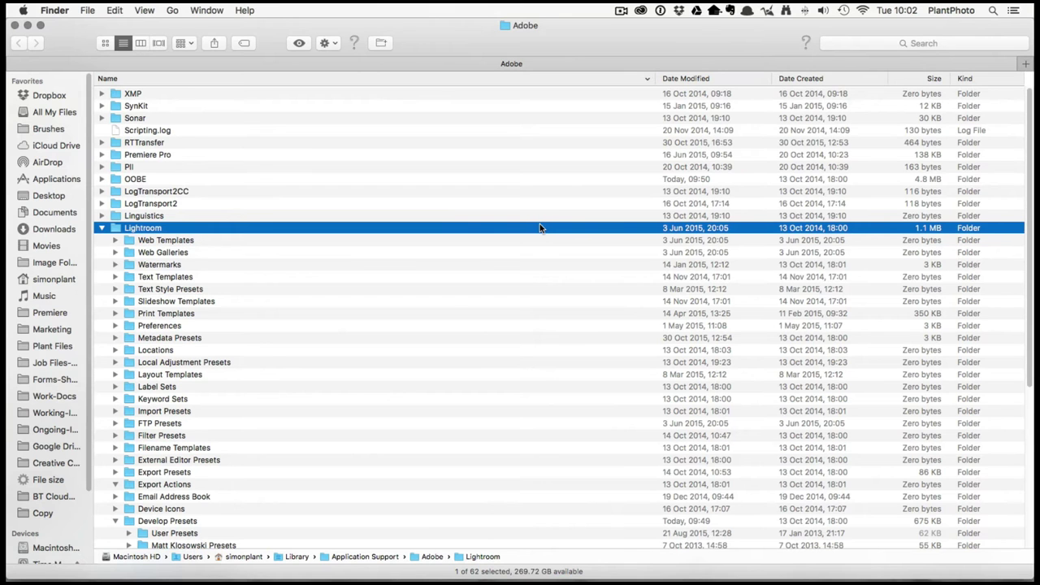
Open the Develop Presets folder and inspect the Contrastly Lightroom Presets Sample Pack folder's options
{"action": "scroll", "coordinate": [233, 443], "scroll_direction": "down", "scroll_amount": 5}
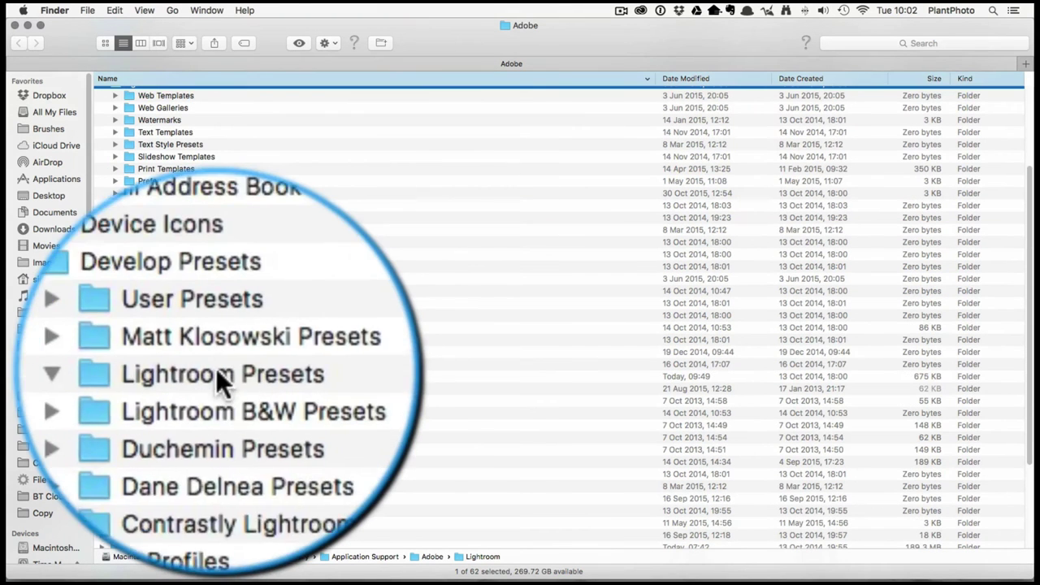
{"action": "double_click", "coordinate": [195, 376]}
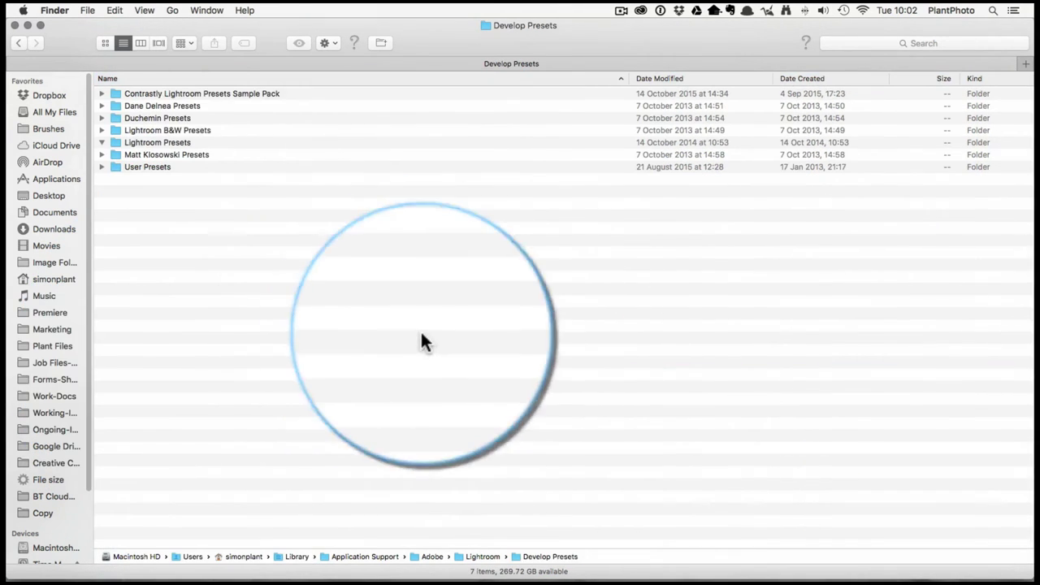
{"action": "left_click_drag", "start_coordinate": [988, 33], "coordinate": [959, 128]}
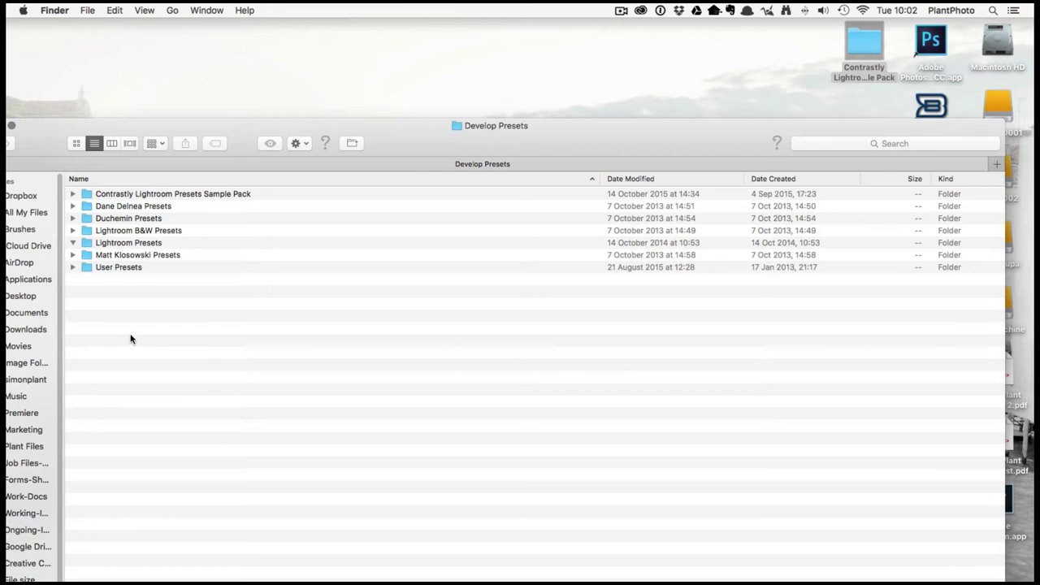
{"action": "right_click", "coordinate": [874, 41]}
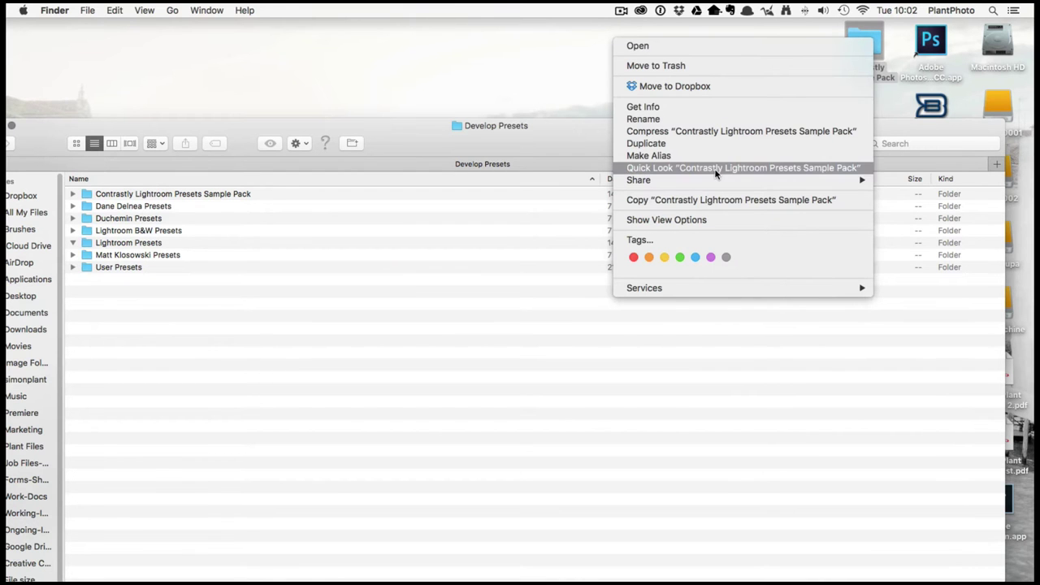
{"action": "left_click", "coordinate": [176, 367]}
Check the Develop Presets folder's options, move its window into view, and close it
{"action": "right_click", "coordinate": [154, 372]}
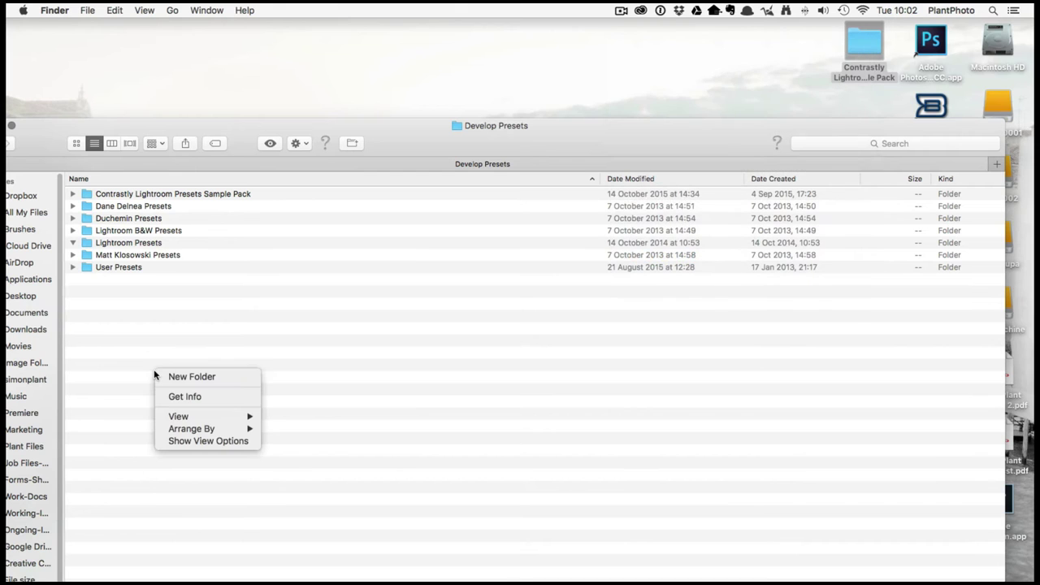
{"action": "left_click", "coordinate": [162, 255]}
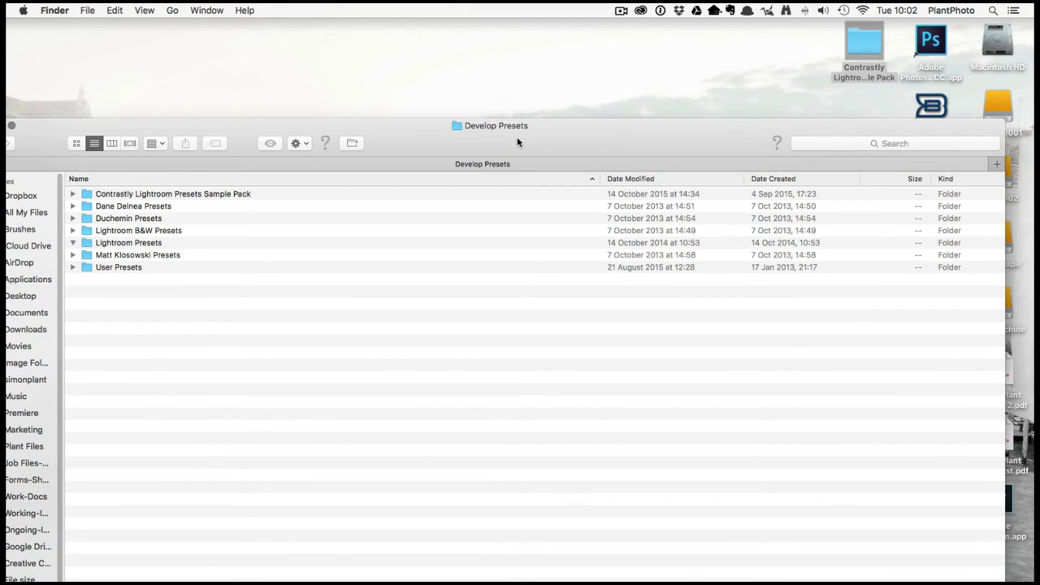
{"action": "left_click_drag", "start_coordinate": [517, 142], "coordinate": [619, 43]}
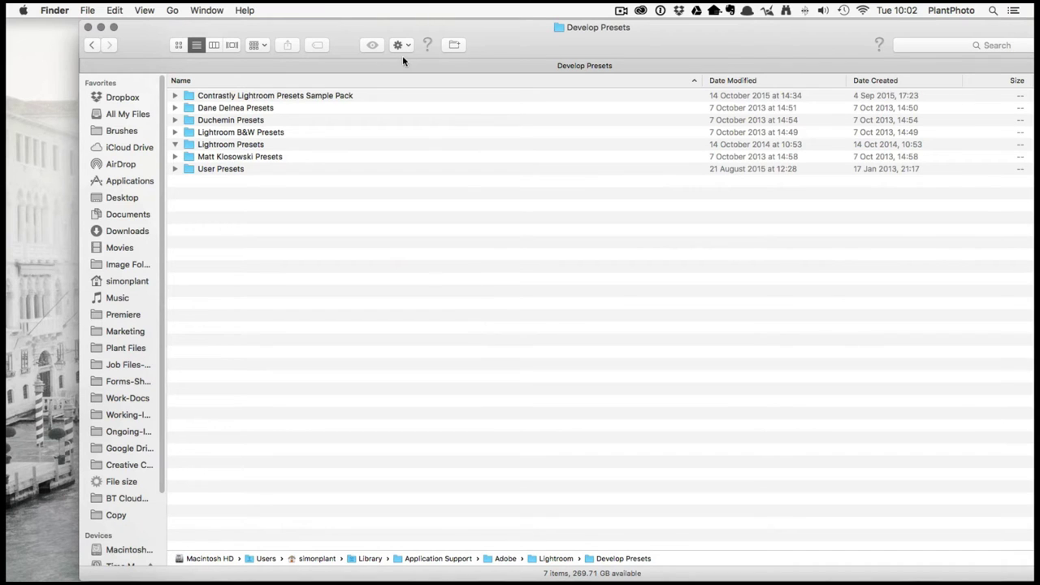
{"action": "left_click", "coordinate": [89, 28]}
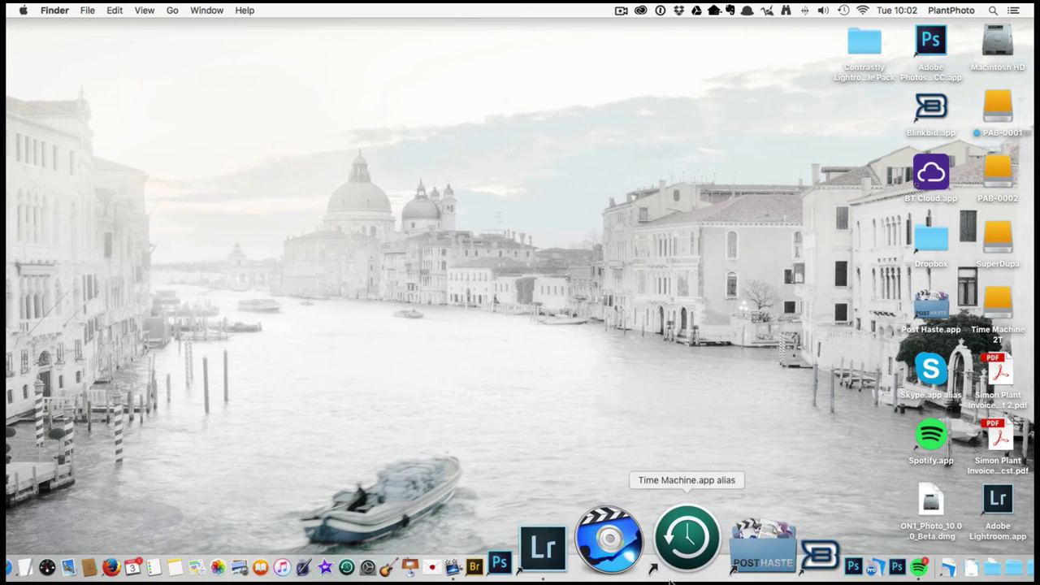
Return to Lightroom, close Preferences, and expand the Contrastly Lightroom Presets group in Develop
{"action": "left_click", "coordinate": [617, 536]}
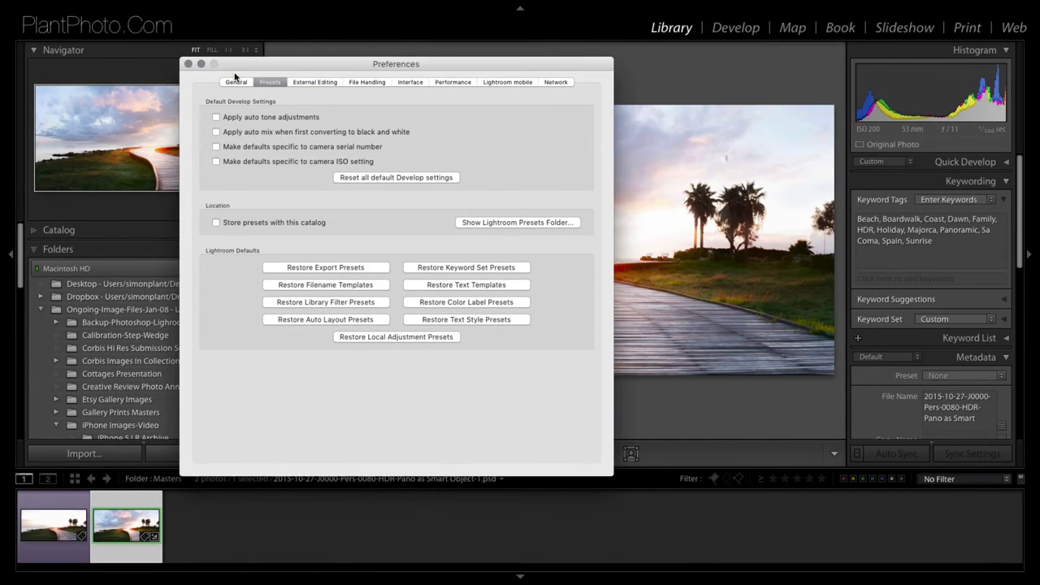
{"action": "left_click", "coordinate": [188, 63]}
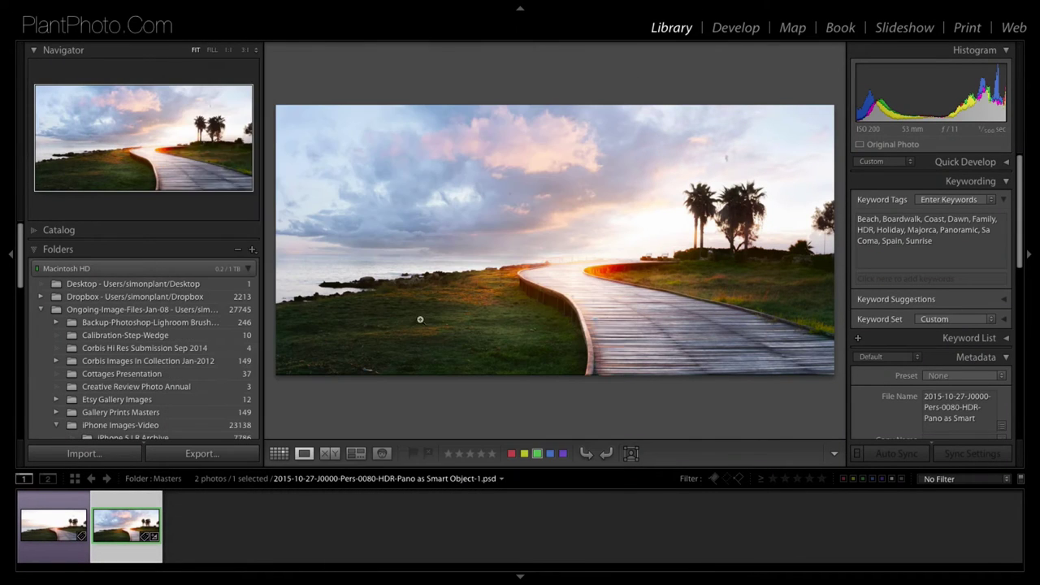
{"action": "left_click", "coordinate": [735, 27]}
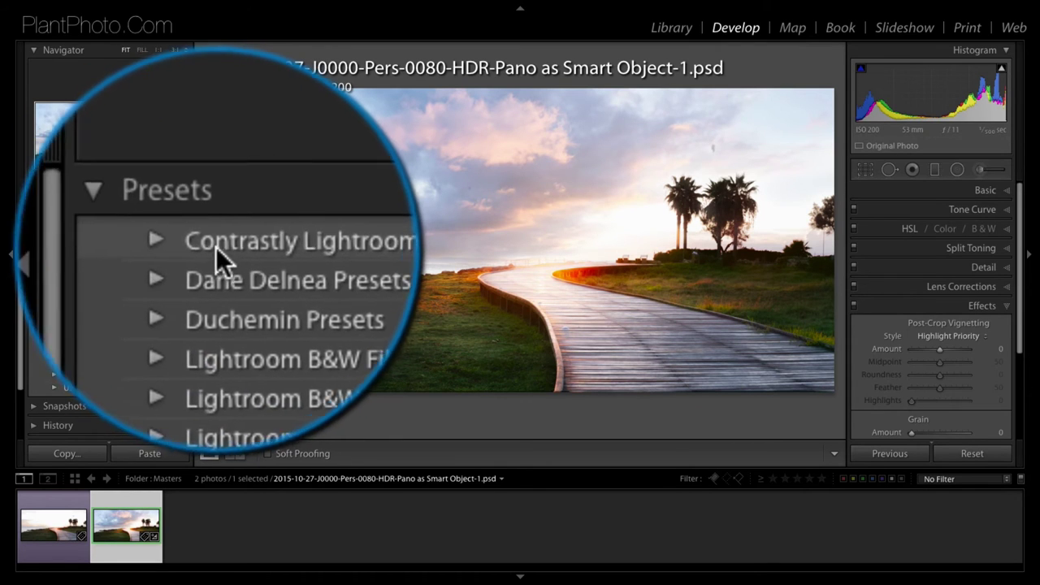
{"action": "left_click", "coordinate": [55, 247]}
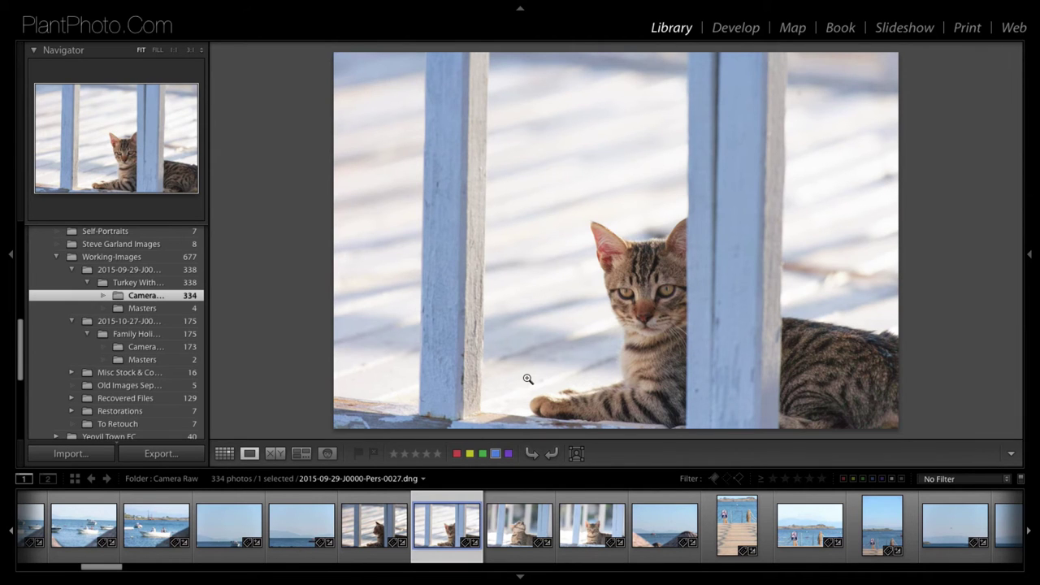
Open the tabby cat photo in Develop and browse the expanded Contrastly preset list
{"action": "left_click", "coordinate": [734, 31]}
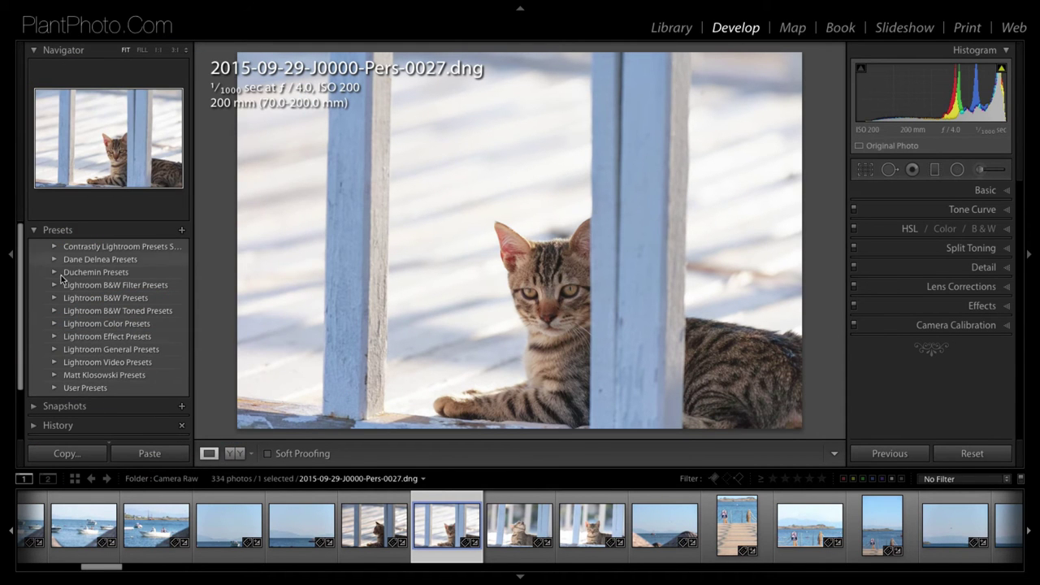
{"action": "left_click", "coordinate": [52, 247]}
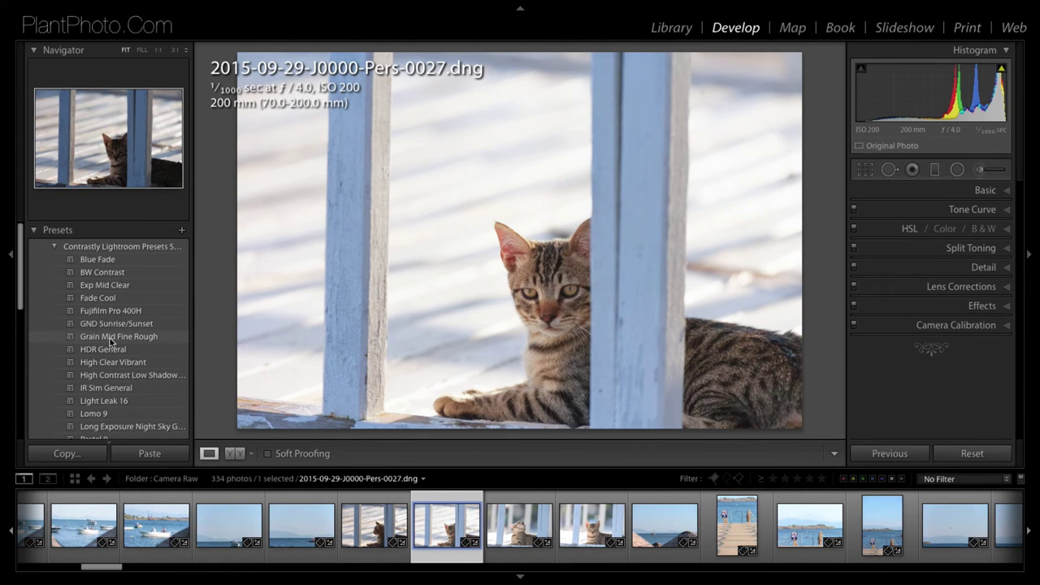
{"action": "scroll", "coordinate": [110, 338], "scroll_direction": "down", "scroll_amount": 5}
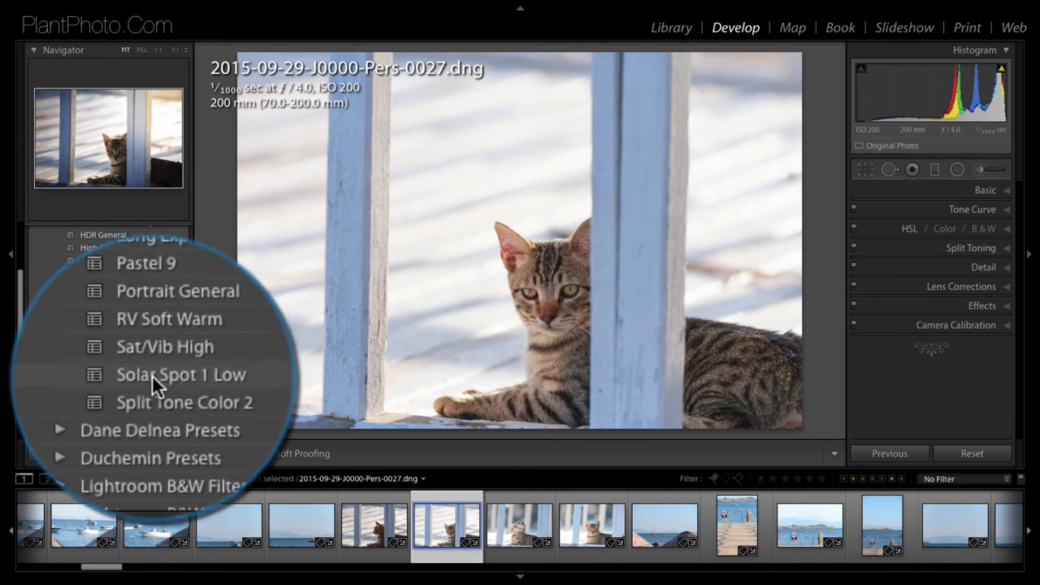
Apply the Contrastly Solar Spot 1 Low preset to the tabby cat photo
{"action": "left_click", "coordinate": [97, 377]}
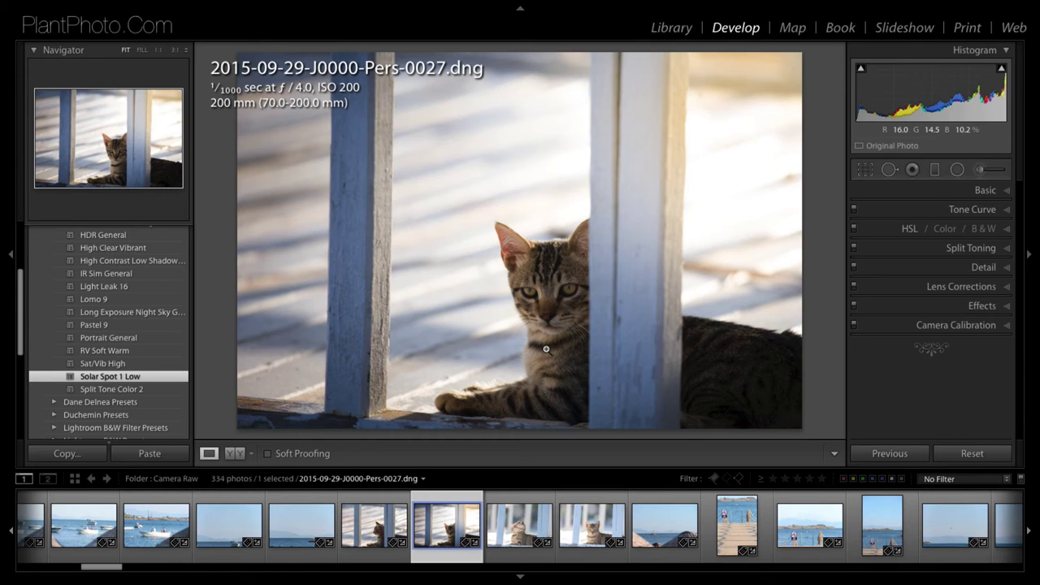
Set the preset's radial sunspot to Exposure 1.25 and Dehaze −20, reshaping it across the post
{"action": "left_click", "coordinate": [956, 171]}
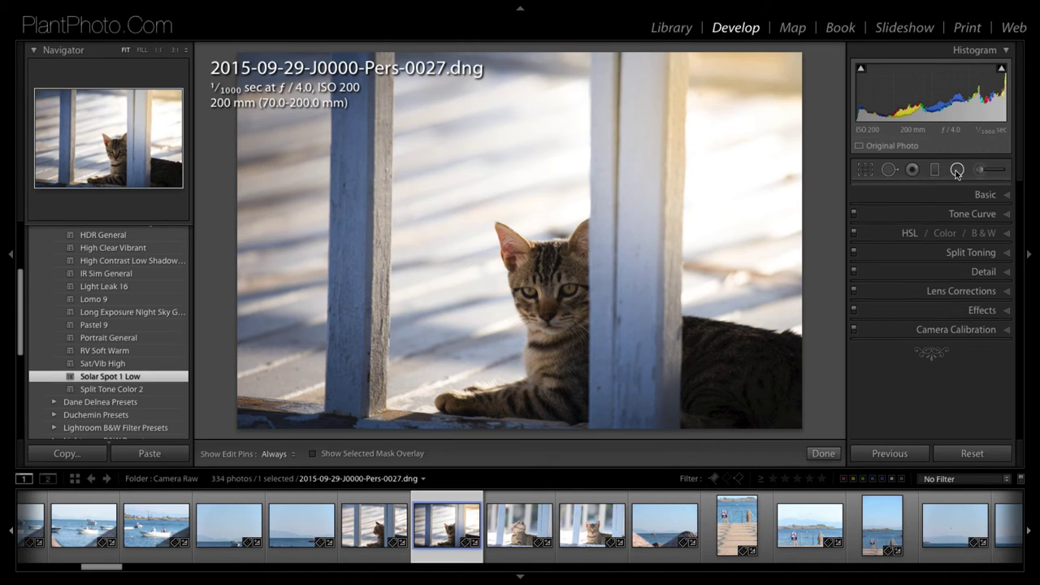
{"action": "left_click", "coordinate": [731, 111]}
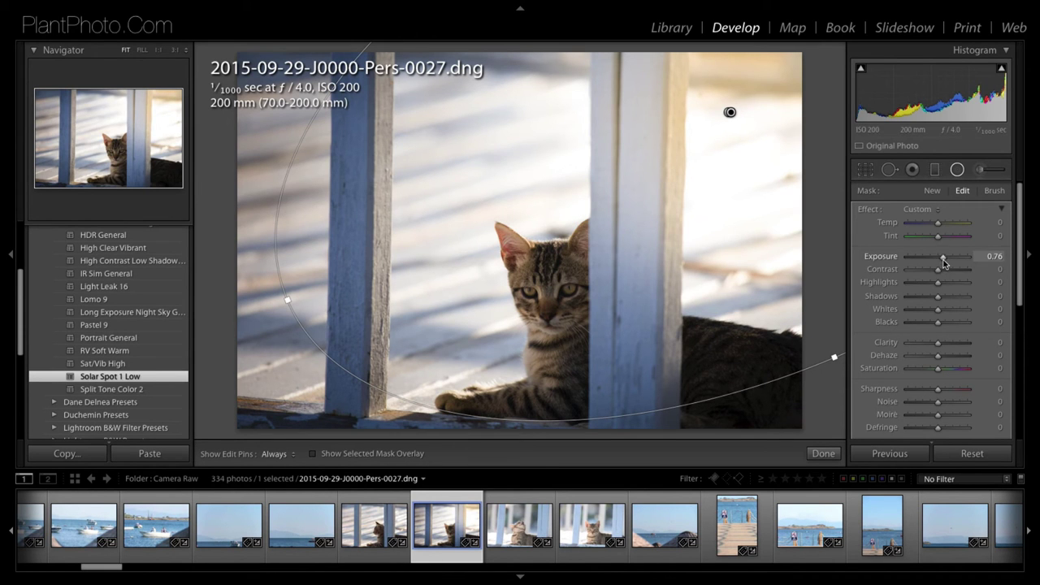
{"action": "left_click_drag", "start_coordinate": [943, 257], "coordinate": [904, 259]}
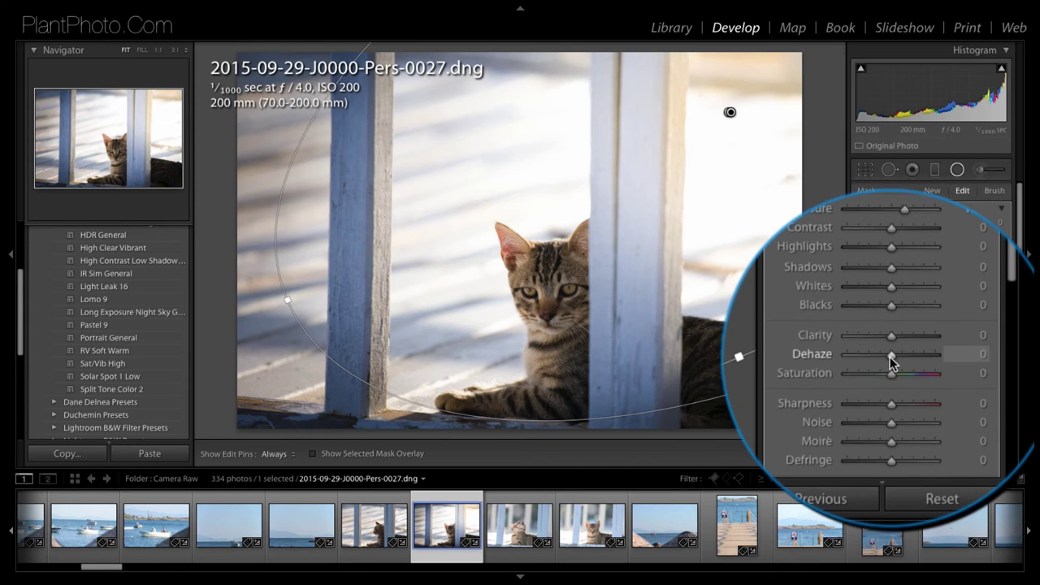
{"action": "left_click_drag", "start_coordinate": [938, 359], "coordinate": [881, 356]}
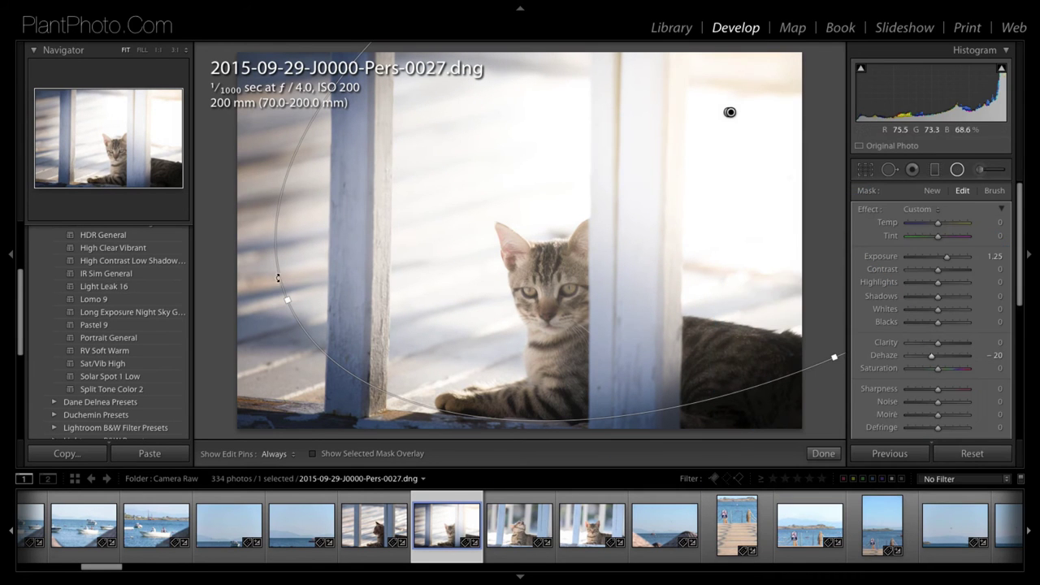
{"action": "left_click_drag", "start_coordinate": [289, 300], "coordinate": [323, 286]}
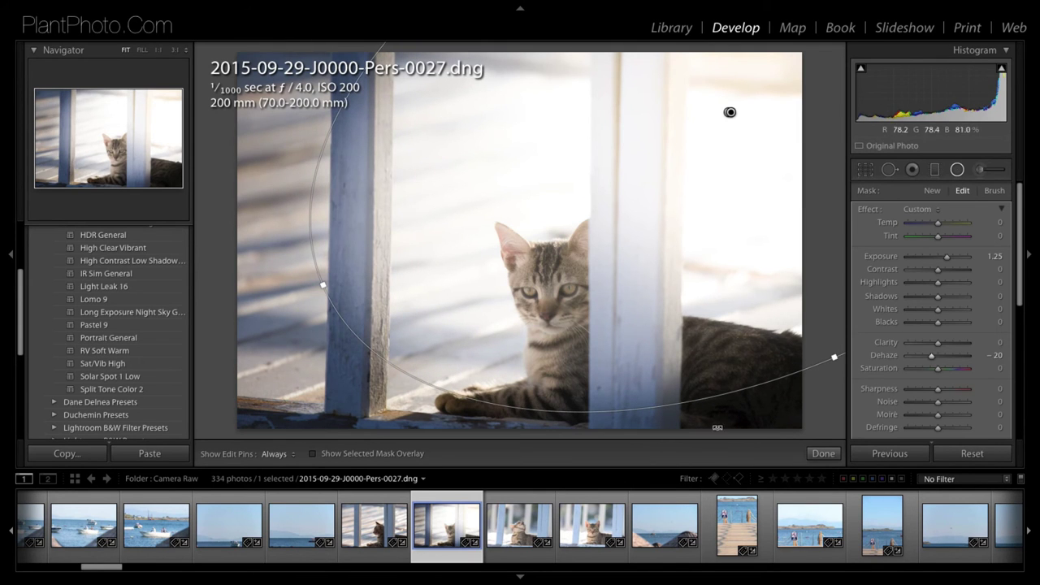
{"action": "left_click_drag", "start_coordinate": [834, 357], "coordinate": [819, 342]}
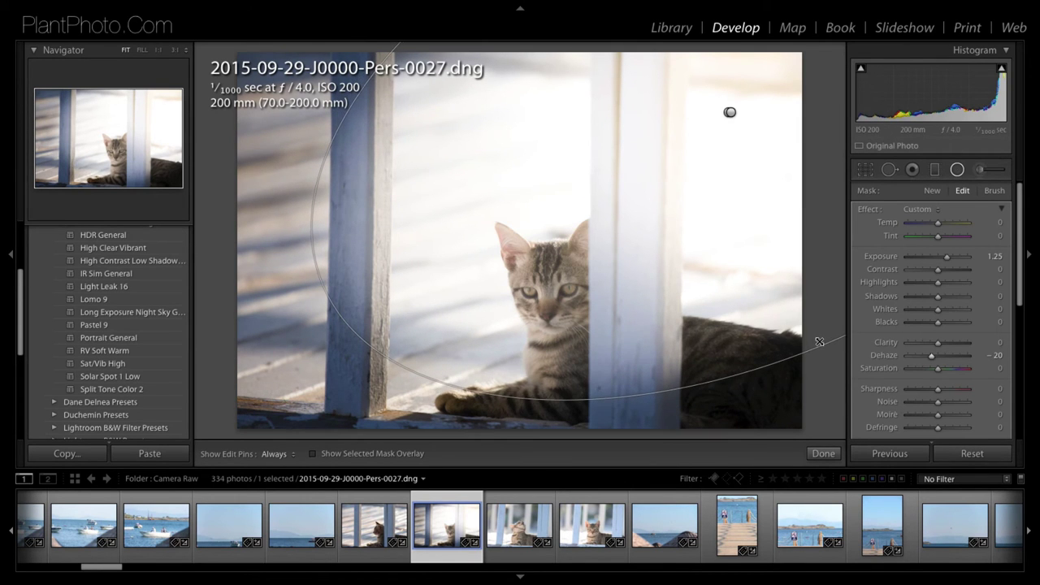
{"action": "left_click", "coordinate": [957, 172]}
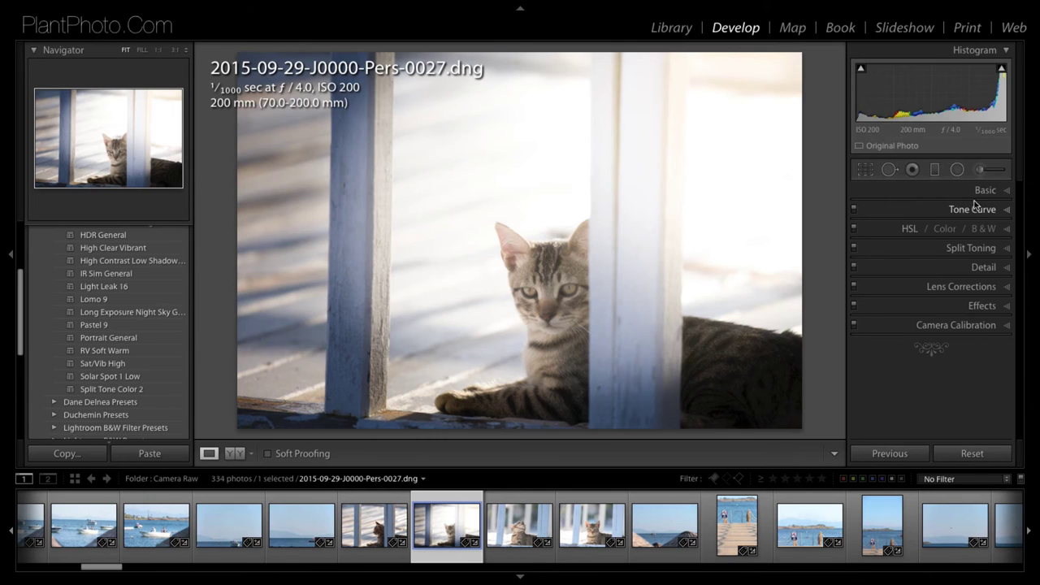
Expand the Basic panel and set Shadows to +26
{"action": "left_click", "coordinate": [983, 192]}
{"action": "left_click", "coordinate": [984, 191]}
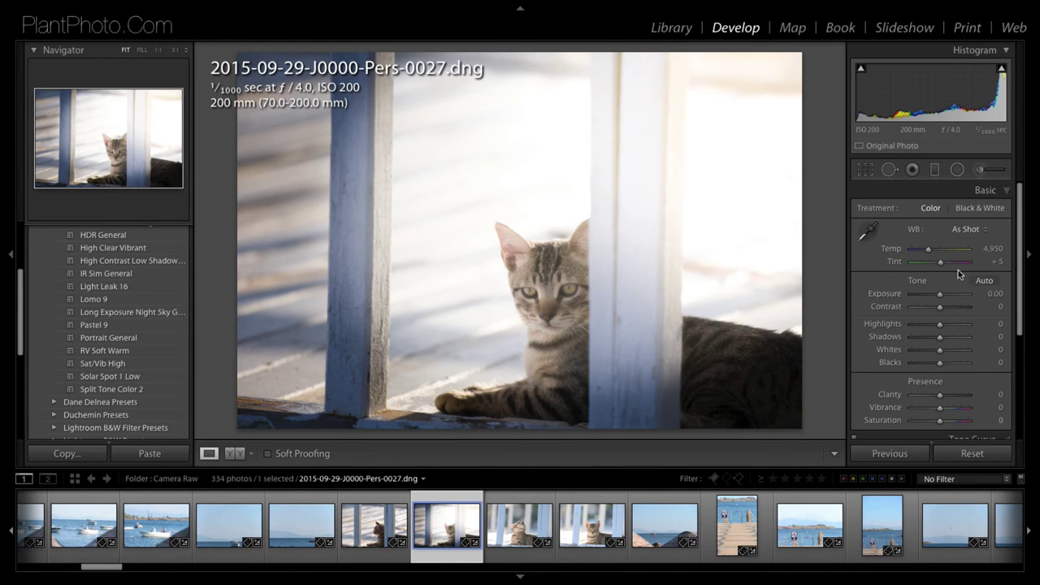
{"action": "left_click", "coordinate": [982, 190]}
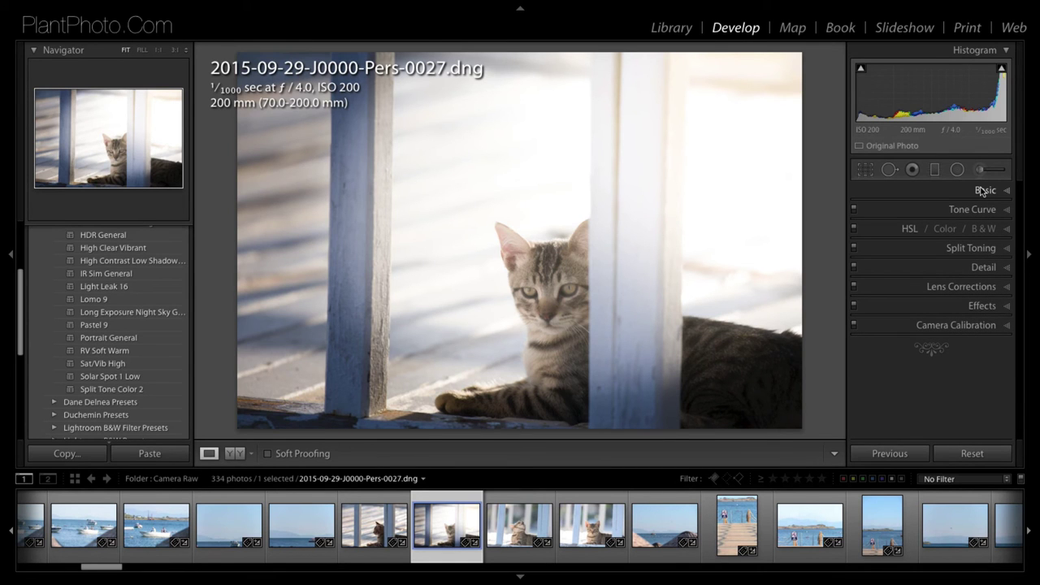
{"action": "left_click", "coordinate": [982, 190]}
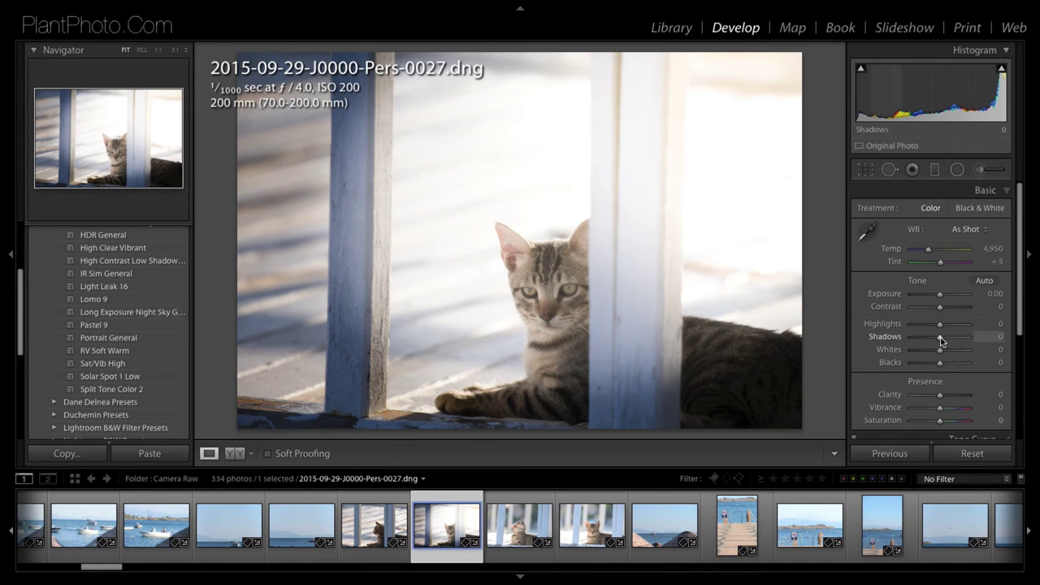
{"action": "left_click_drag", "start_coordinate": [939, 340], "coordinate": [953, 340]}
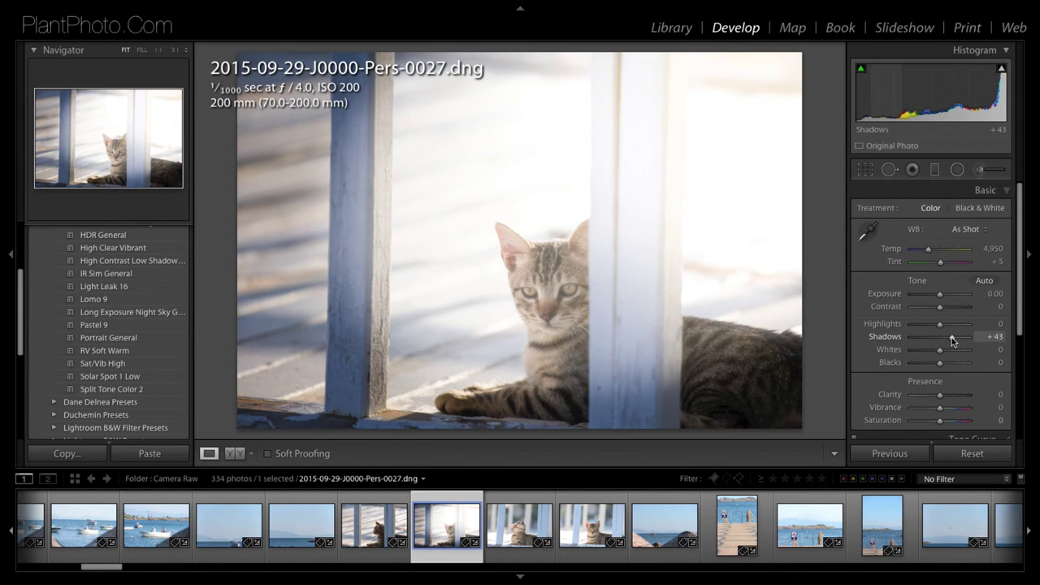
{"action": "double_click", "coordinate": [951, 338]}
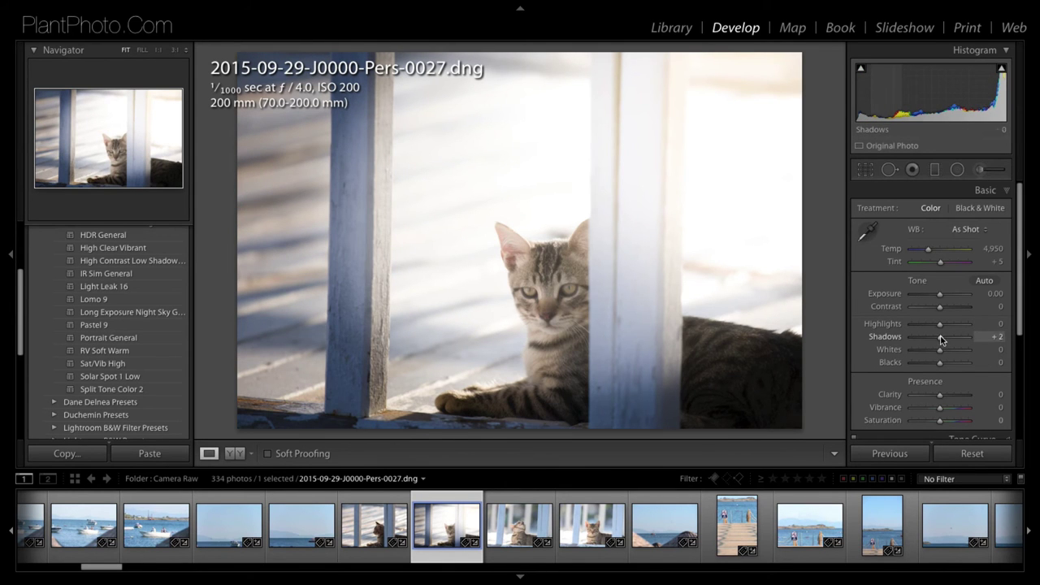
{"action": "left_click_drag", "start_coordinate": [941, 339], "coordinate": [948, 339]}
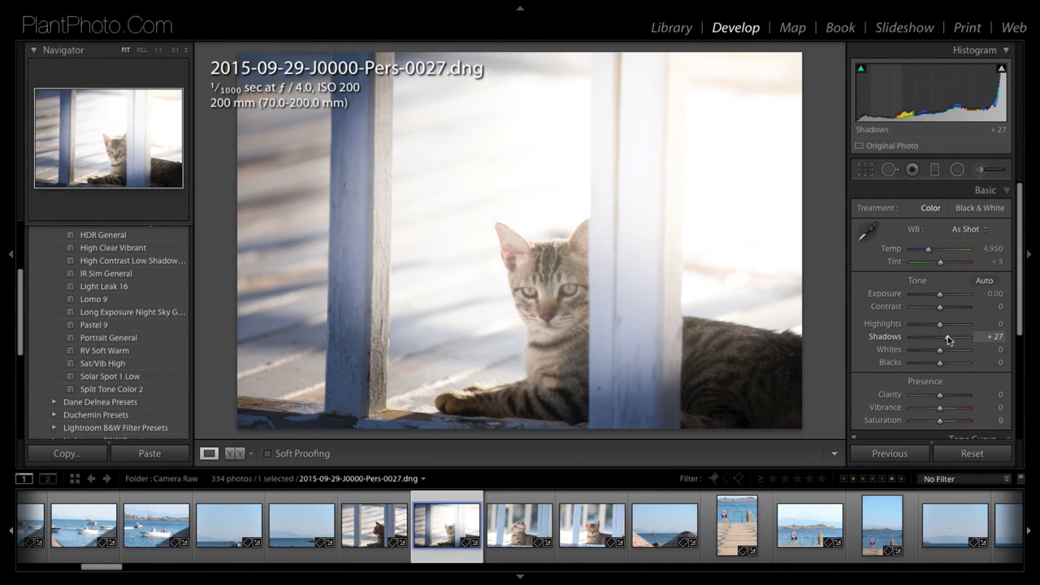
{"action": "double_click", "coordinate": [947, 339]}
{"action": "left_click", "coordinate": [948, 339]}
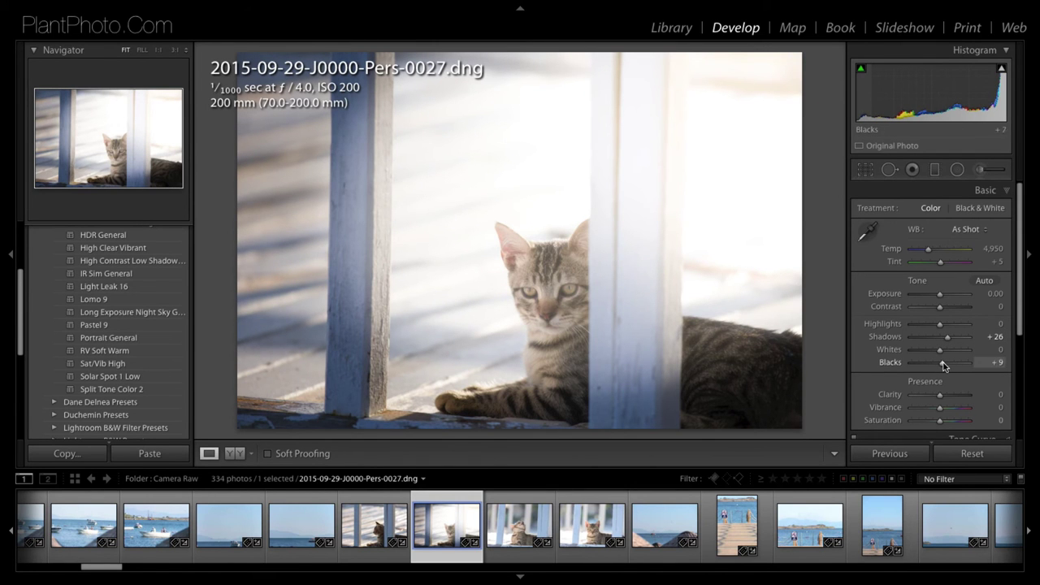
Set Blacks to +20, Highlights to −30, and warm Temp to 5,523
{"action": "left_click_drag", "start_coordinate": [944, 364], "coordinate": [946, 365]}
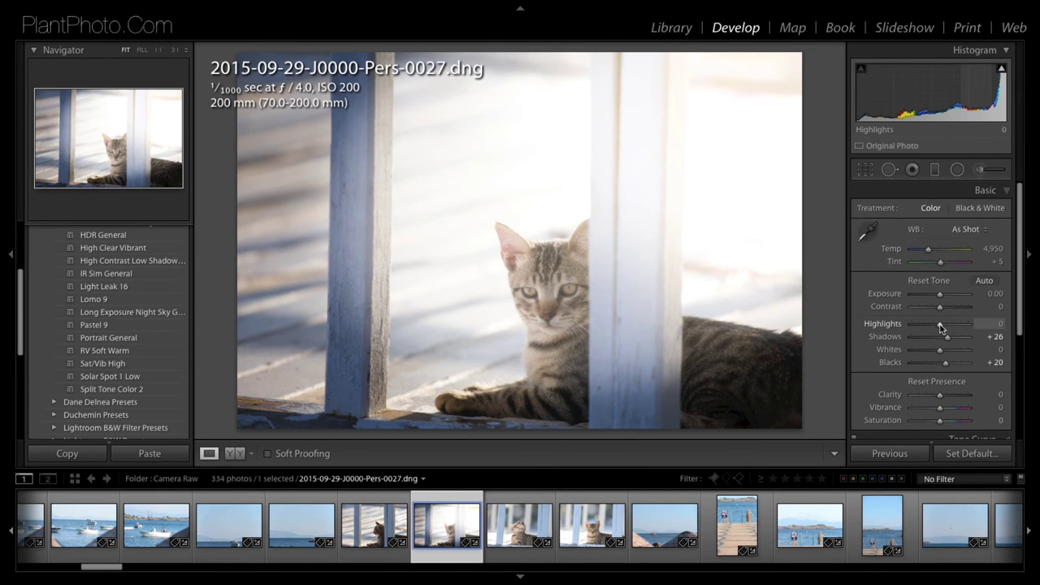
{"action": "left_click", "coordinate": [940, 326], "text": "alt"}
{"action": "left_click_drag", "start_coordinate": [941, 326], "coordinate": [932, 328]}
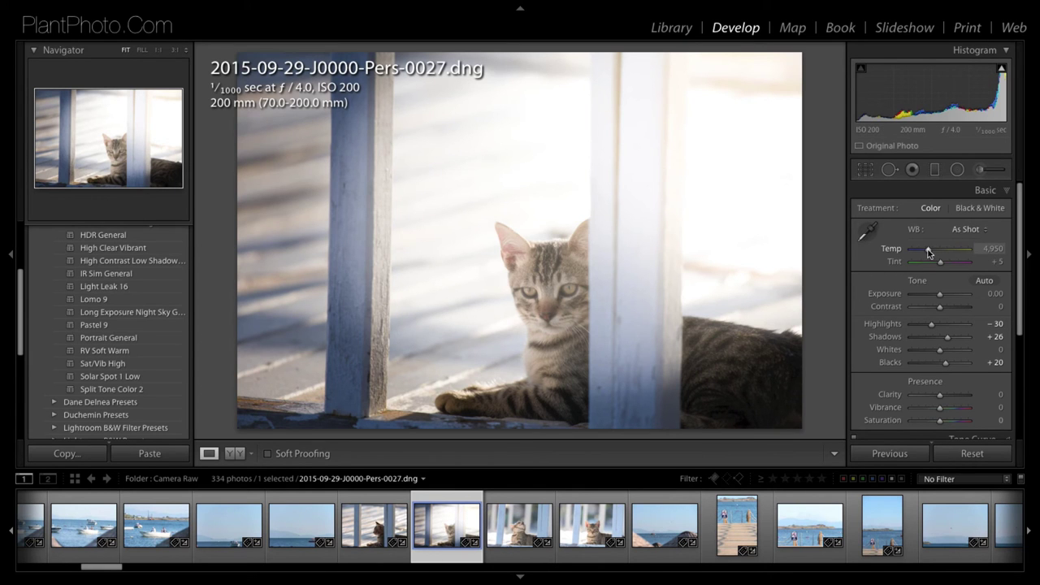
{"action": "left_click_drag", "start_coordinate": [929, 251], "coordinate": [932, 253]}
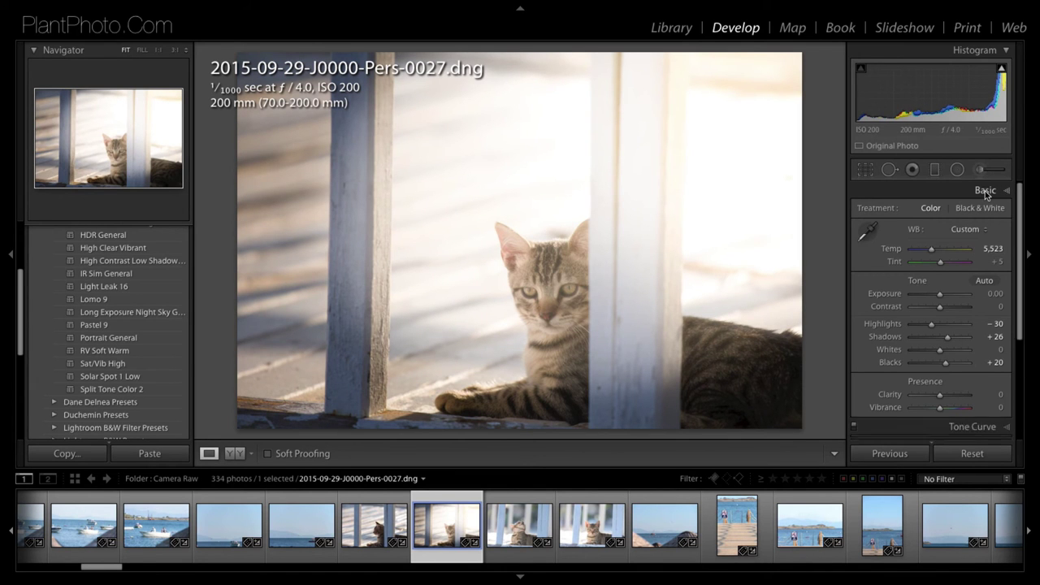
Open Split Toning and give the shadows a cool blue hue of 201
{"action": "left_click", "coordinate": [985, 190]}
{"action": "left_click", "coordinate": [941, 250]}
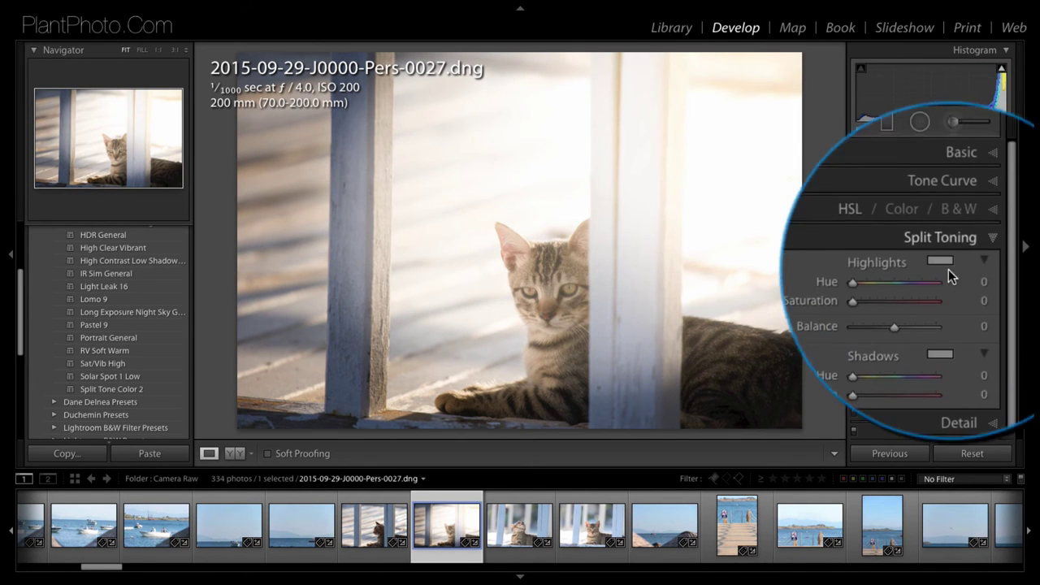
{"action": "left_click_drag", "start_coordinate": [886, 353], "coordinate": [875, 355]}
{"action": "left_click", "coordinate": [940, 329]}
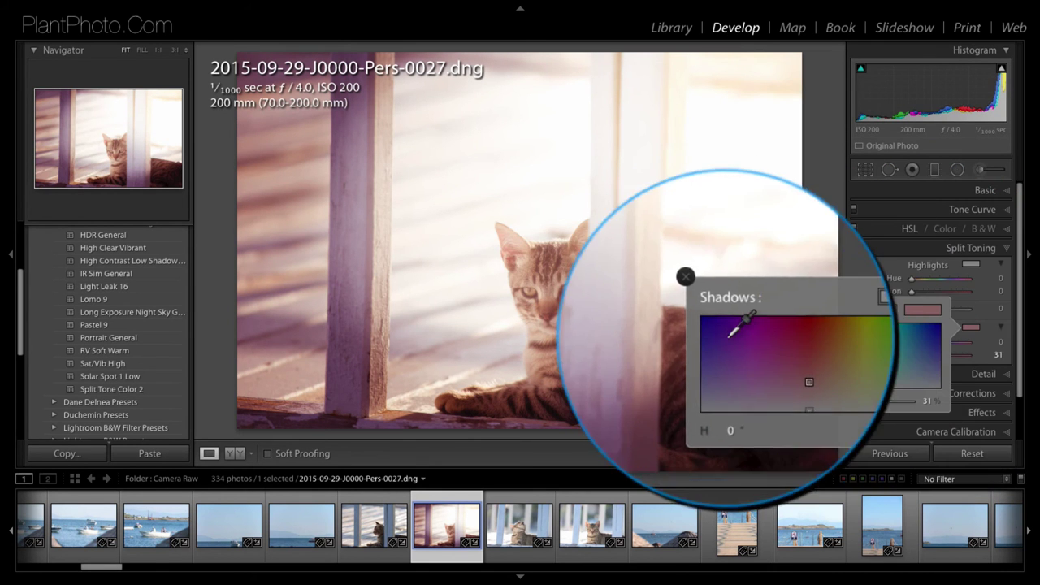
{"action": "left_click_drag", "start_coordinate": [772, 373], "coordinate": [913, 383]}
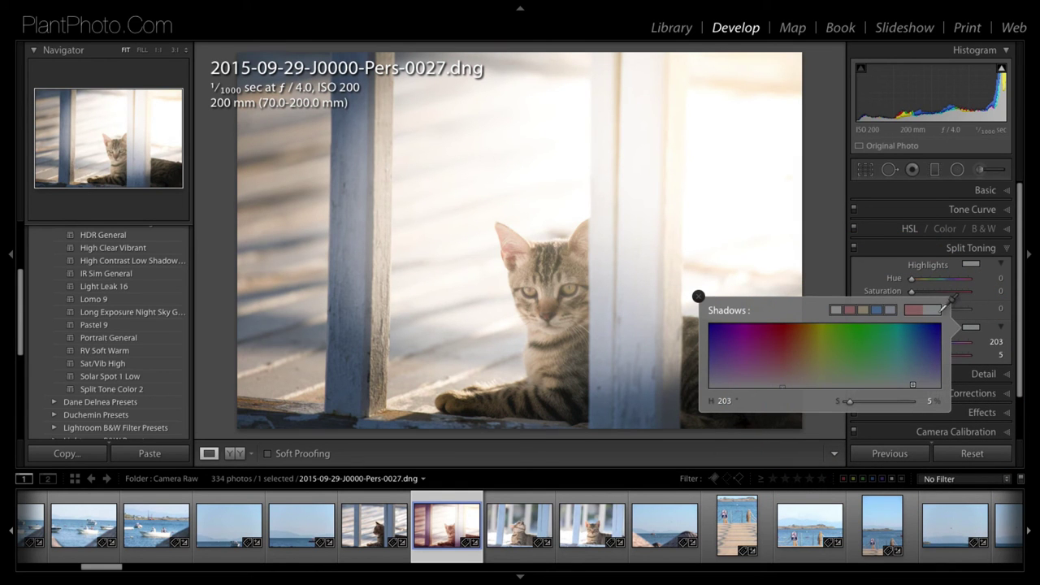
{"action": "mouse_move", "coordinate": [709, 290]}
{"action": "left_mouse_down"}
{"action": "mouse_move", "coordinate": [913, 274]}
{"action": "mouse_move", "coordinate": [756, 297]}
{"action": "mouse_move", "coordinate": [699, 293]}
{"action": "left_mouse_up"}
{"action": "left_click", "coordinate": [902, 276]}
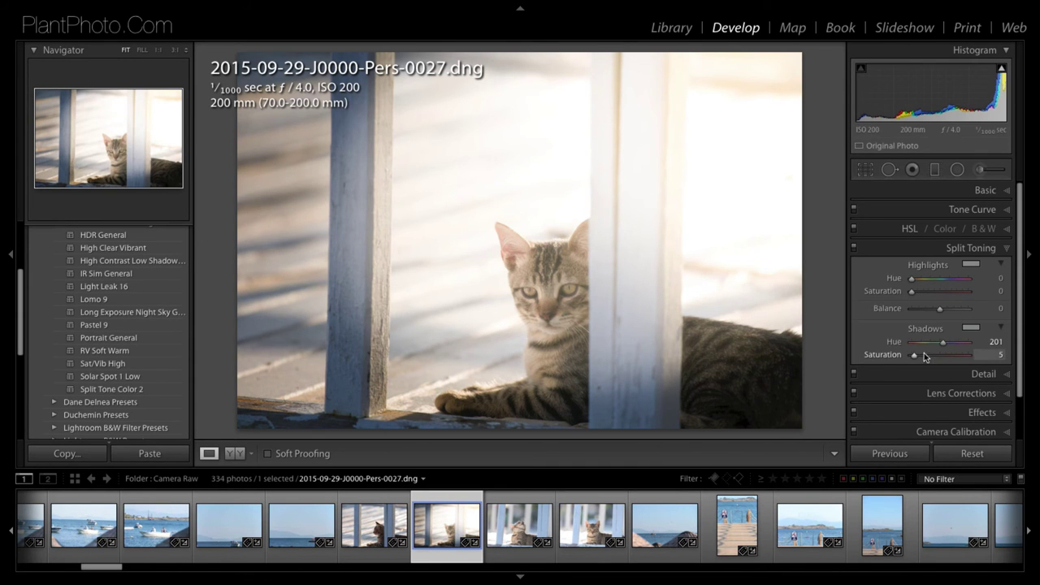
Strengthen the blue shadow tint and shift the split-tone balance toward the shadows
{"action": "left_click_drag", "start_coordinate": [920, 354], "coordinate": [925, 359]}
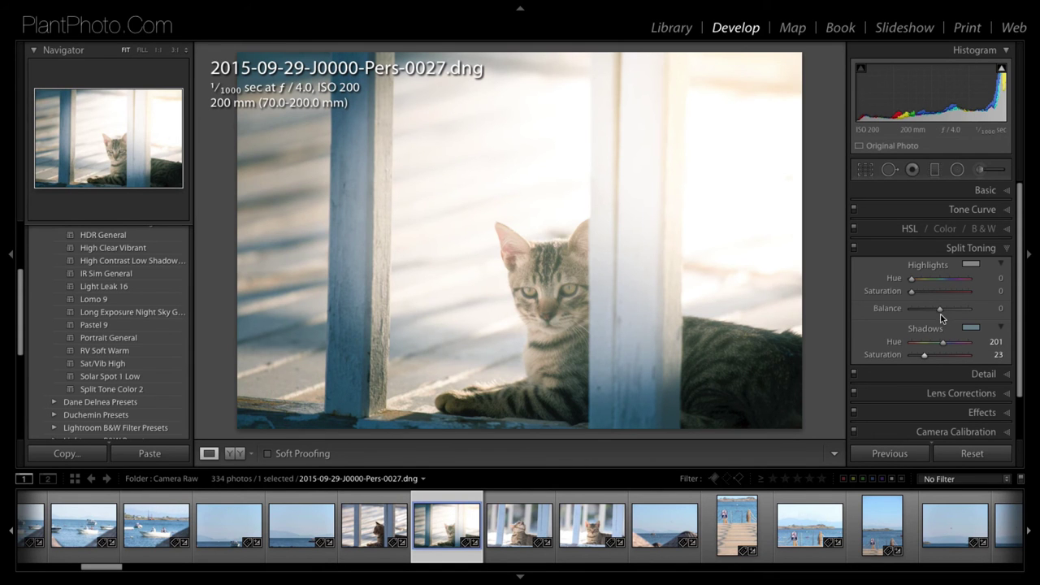
{"action": "left_click_drag", "start_coordinate": [939, 310], "coordinate": [935, 309]}
{"action": "left_click", "coordinate": [966, 251]}
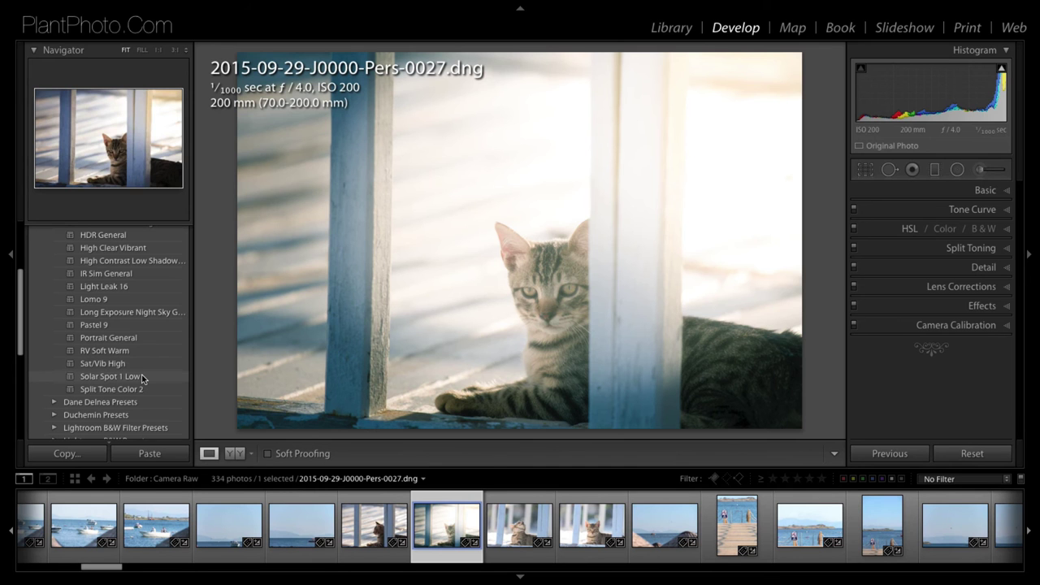
In the History panel, step the cat photo back to 'Camera Profile: Camera Portrait' to compare
{"action": "scroll", "coordinate": [142, 378], "scroll_direction": "down", "scroll_amount": 5}
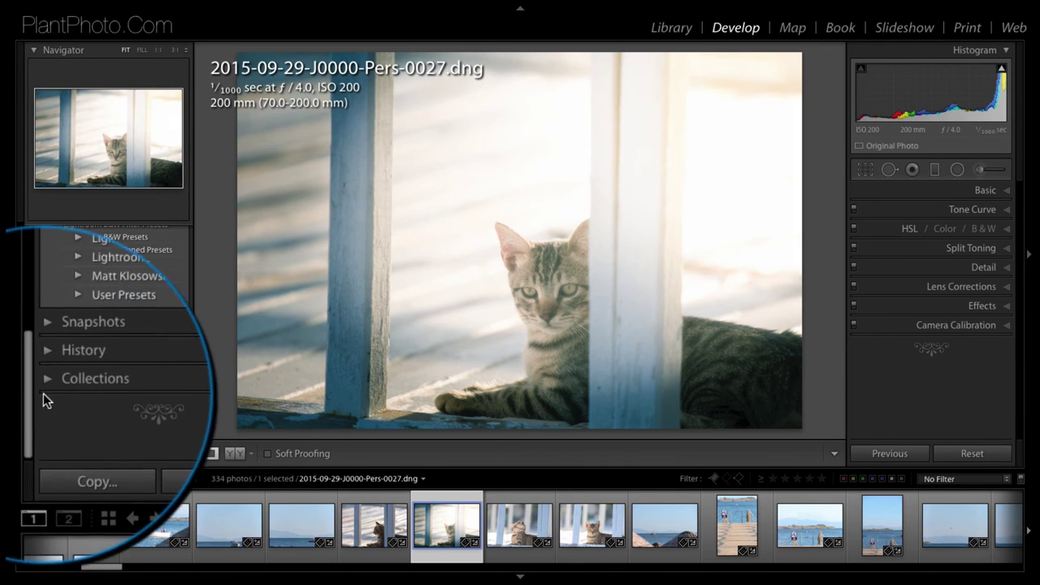
{"action": "left_click", "coordinate": [58, 364]}
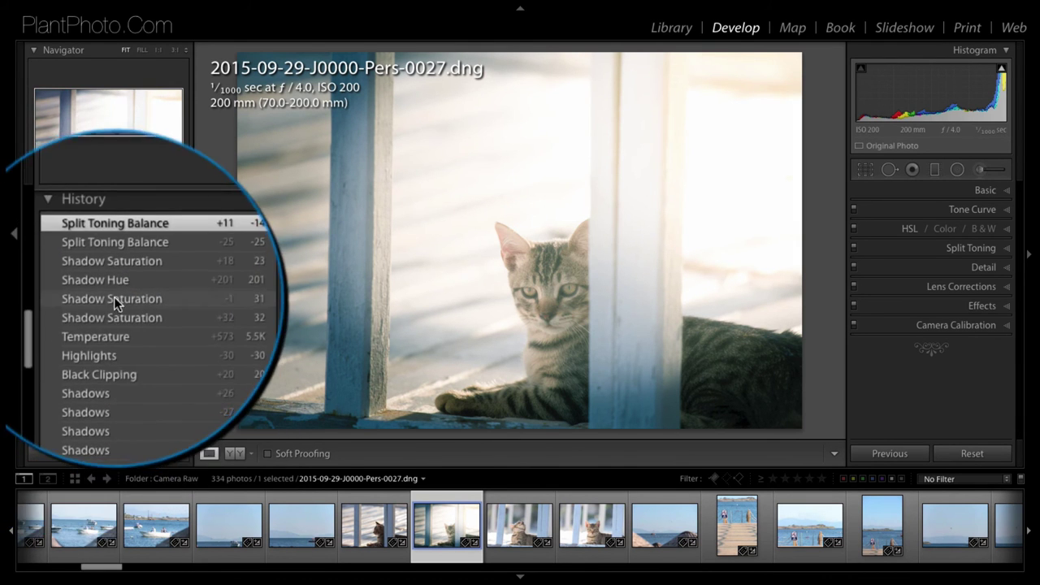
{"action": "scroll", "coordinate": [114, 297], "scroll_direction": "down", "scroll_amount": 3}
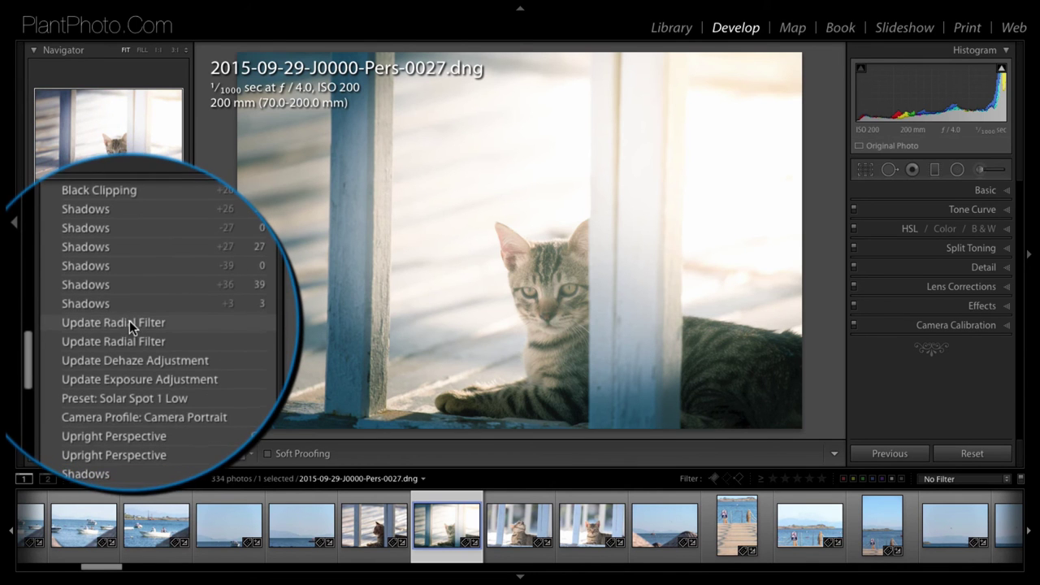
{"action": "scroll", "coordinate": [129, 321], "scroll_direction": "down", "scroll_amount": 2}
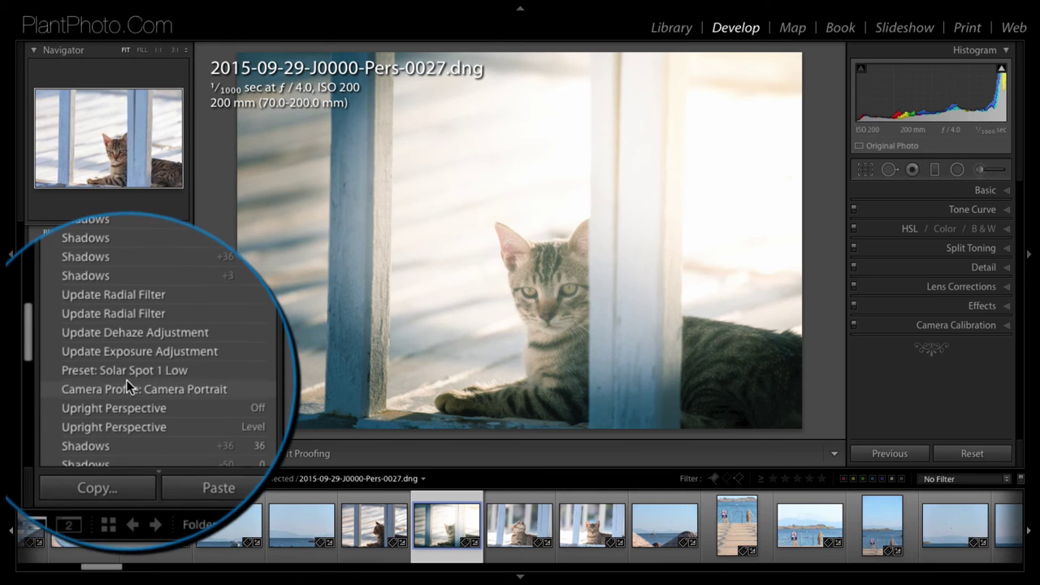
{"action": "left_click", "coordinate": [87, 388]}
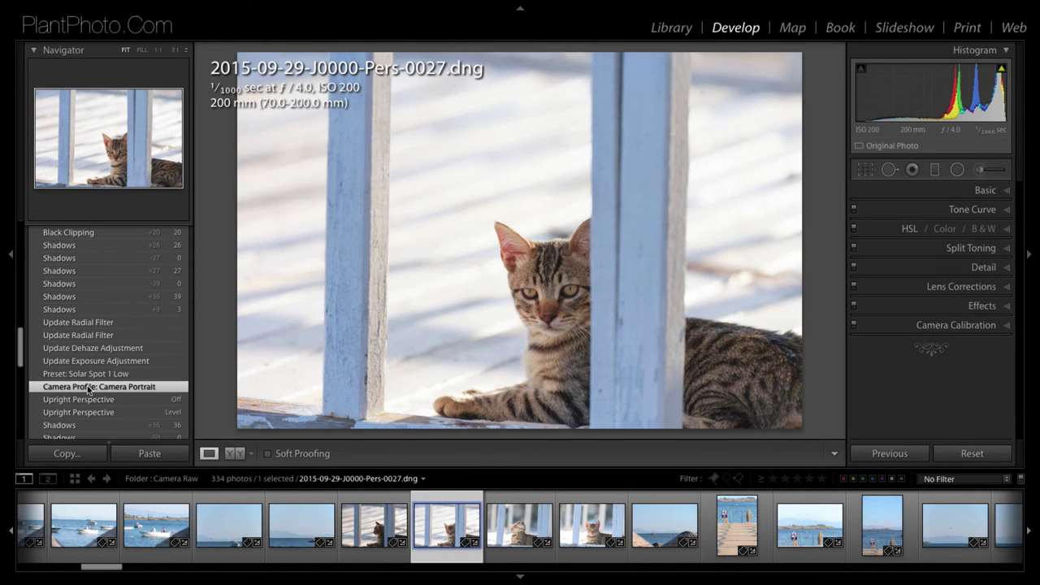
Return the photo to its latest 'Split Toning Balance' history state
{"action": "scroll", "coordinate": [101, 337], "scroll_direction": "up", "scroll_amount": 3}
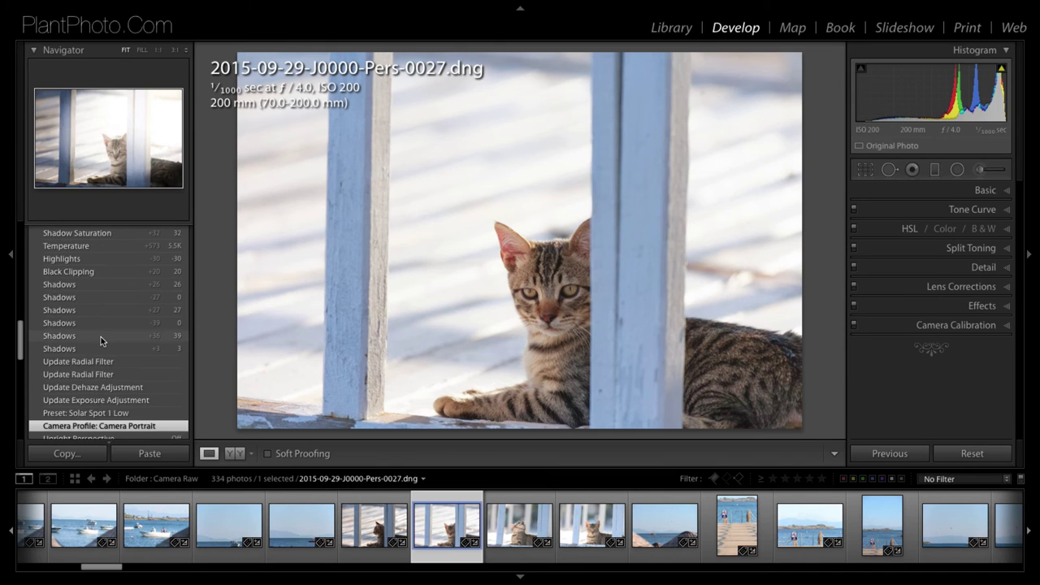
{"action": "scroll", "coordinate": [101, 337], "scroll_direction": "up", "scroll_amount": 2}
{"action": "left_click", "coordinate": [69, 248]}
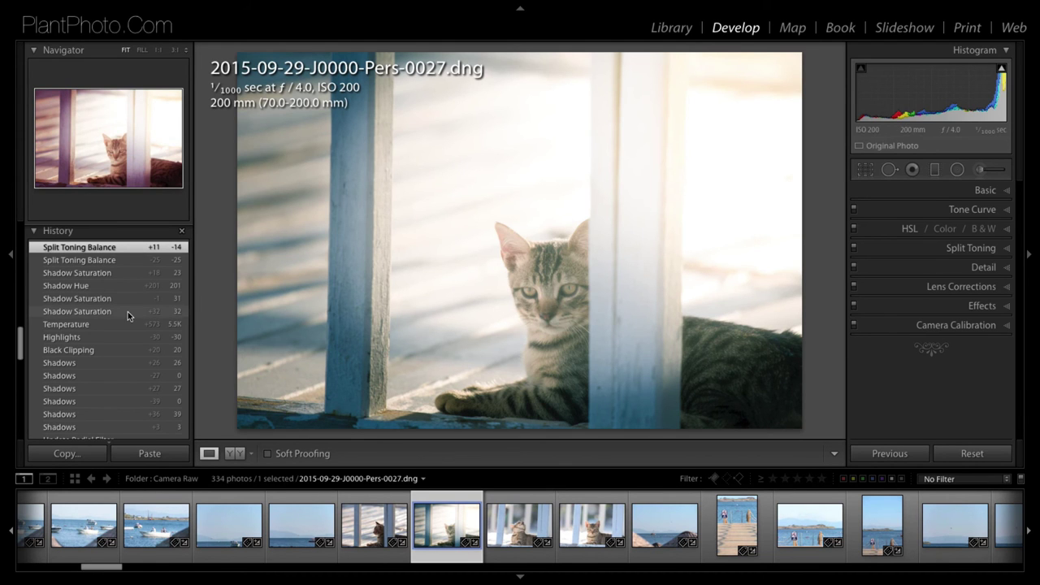
Collapse History and save the current edits as preset 'Warm Backlit Cat' in User Presets
{"action": "left_click", "coordinate": [33, 233]}
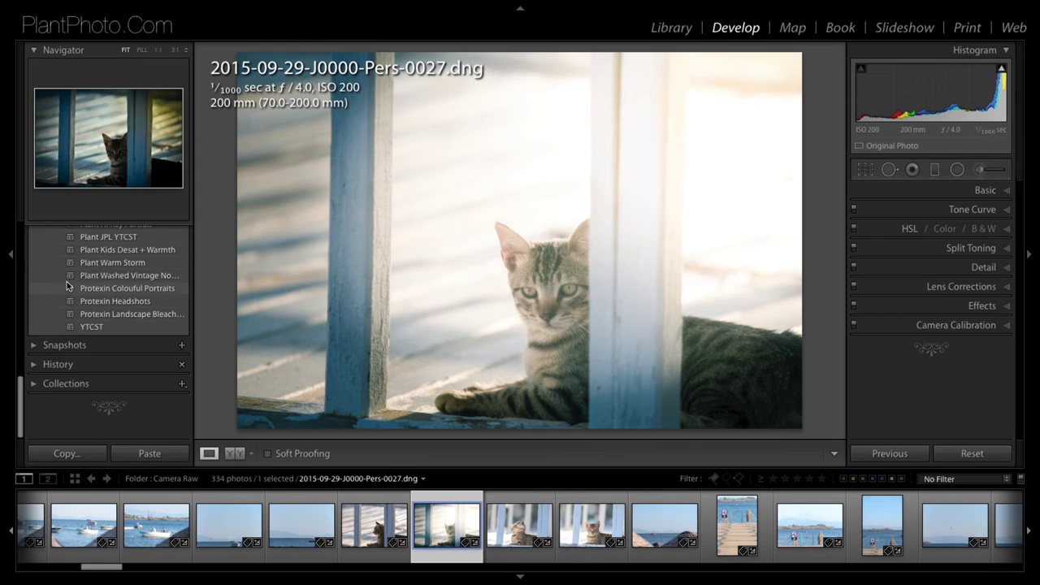
{"action": "scroll", "coordinate": [66, 284], "scroll_direction": "up", "scroll_amount": 10}
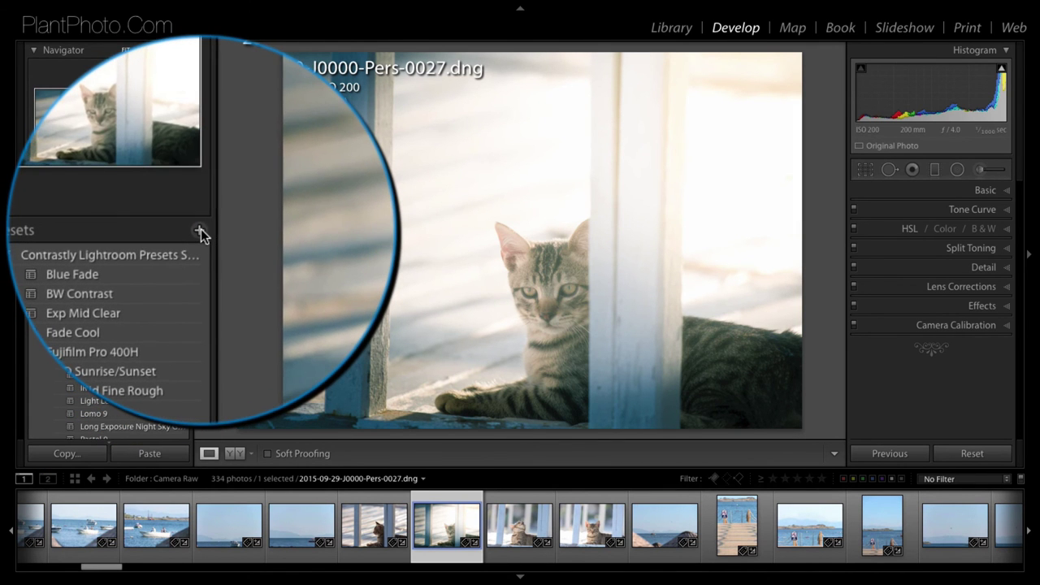
{"action": "left_click", "coordinate": [182, 230]}
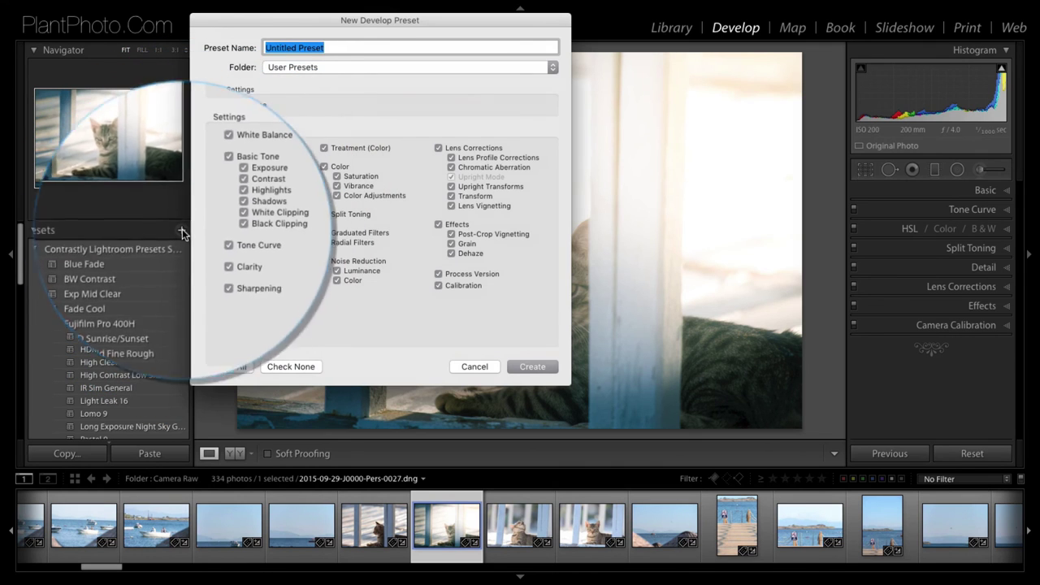
{"action": "left_click", "coordinate": [323, 67]}
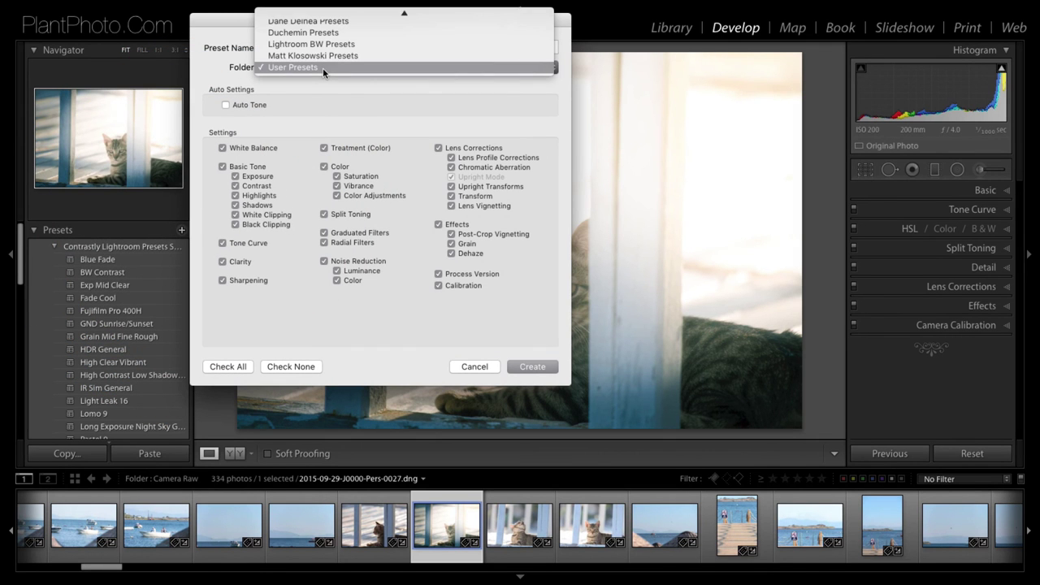
{"action": "scroll", "coordinate": [322, 68], "scroll_direction": "up", "scroll_amount": 2}
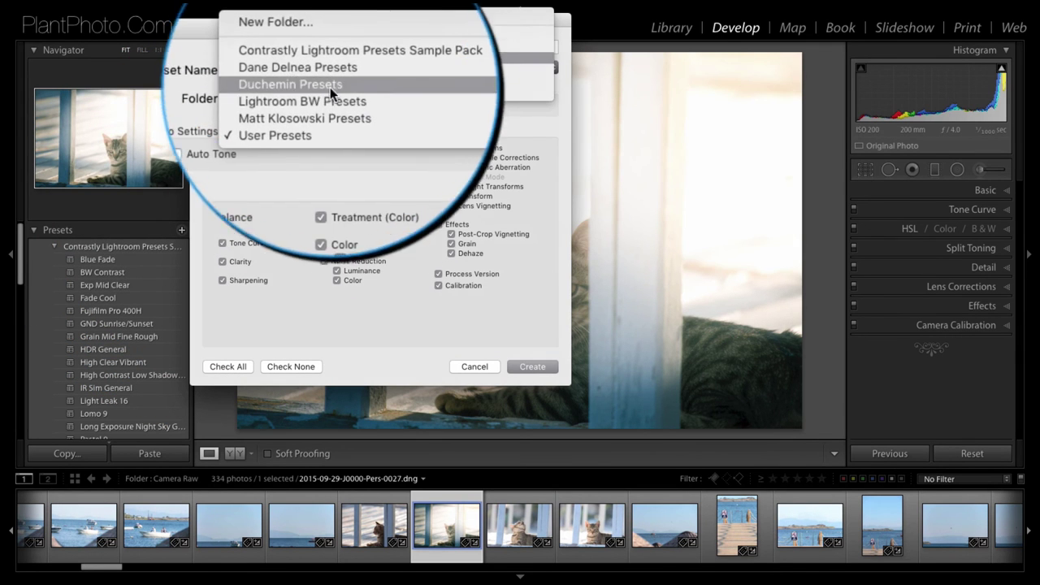
{"action": "left_click", "coordinate": [300, 135]}
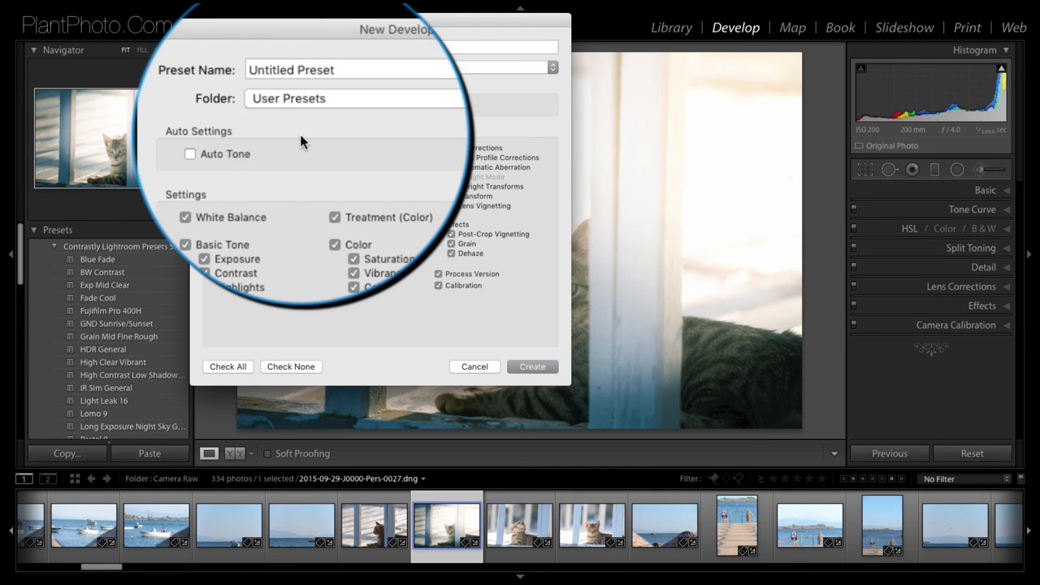
{"action": "triple_click", "coordinate": [345, 70]}
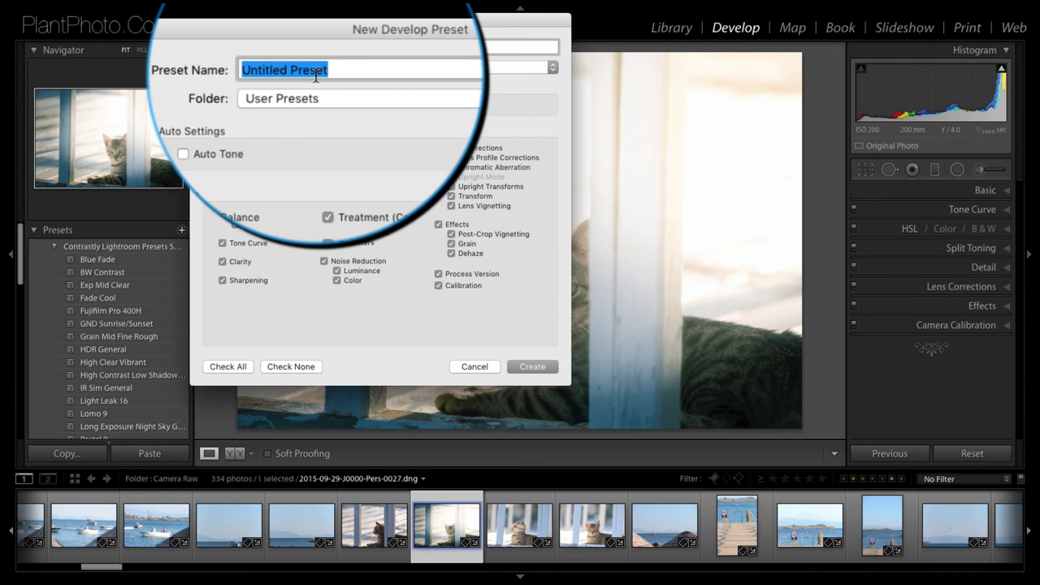
{"action": "type", "text": "Warm Backlit Cat"}
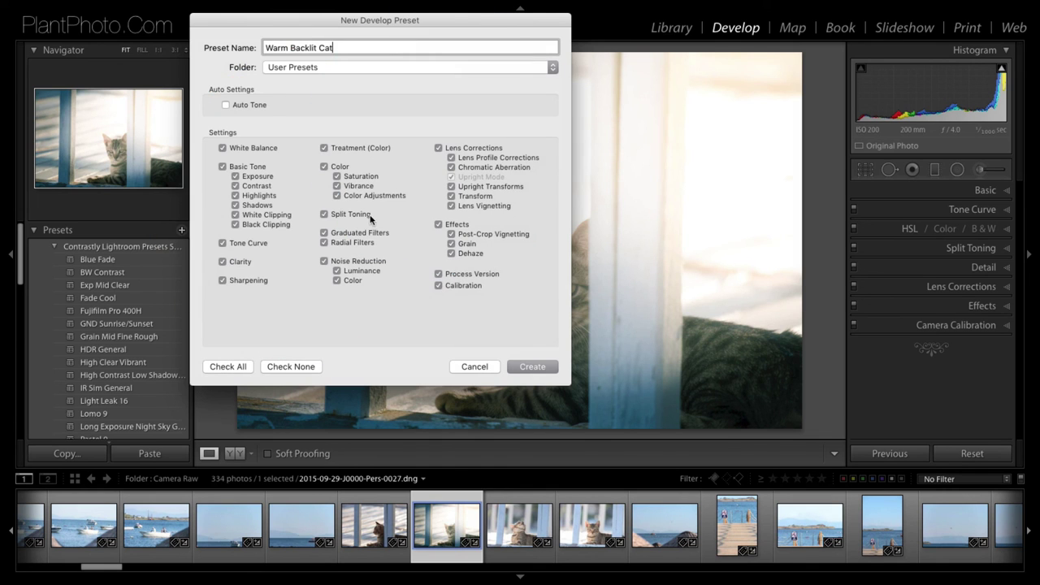
{"action": "left_click", "coordinate": [525, 368]}
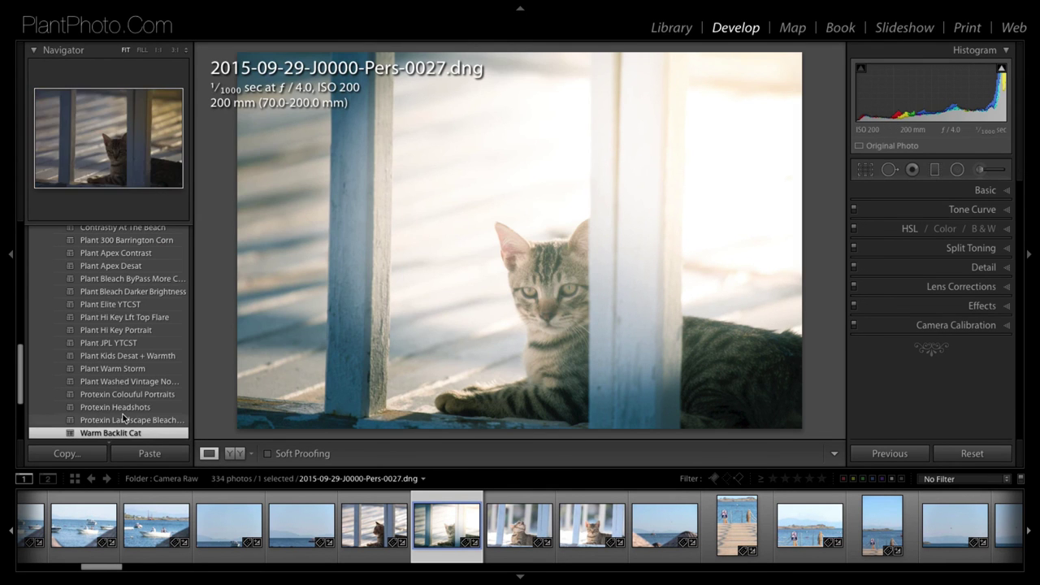
{"action": "scroll", "coordinate": [95, 325], "scroll_direction": "up", "scroll_amount": 3}
{"action": "scroll", "coordinate": [118, 391], "scroll_direction": "down", "scroll_amount": 5}
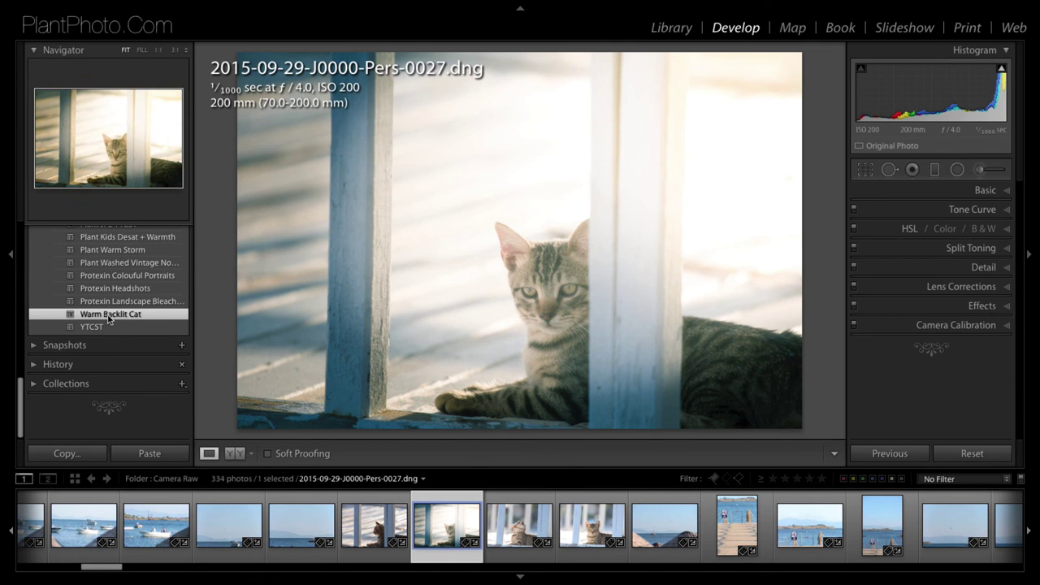
Apply the Warm Backlit Cat preset to photo 0026, then check the next photo and return
{"action": "left_click", "coordinate": [368, 529]}
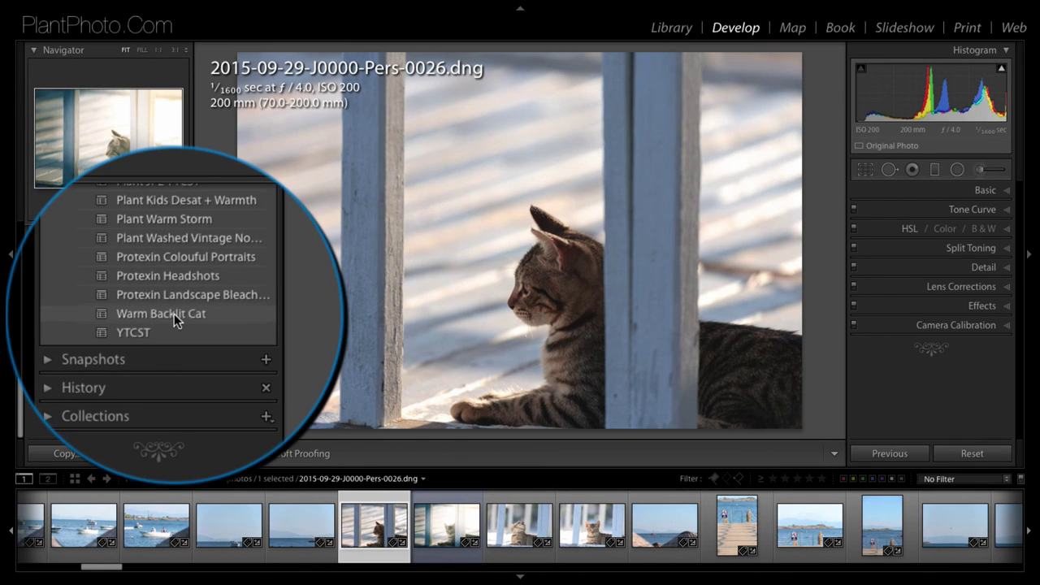
{"action": "left_click", "coordinate": [174, 313]}
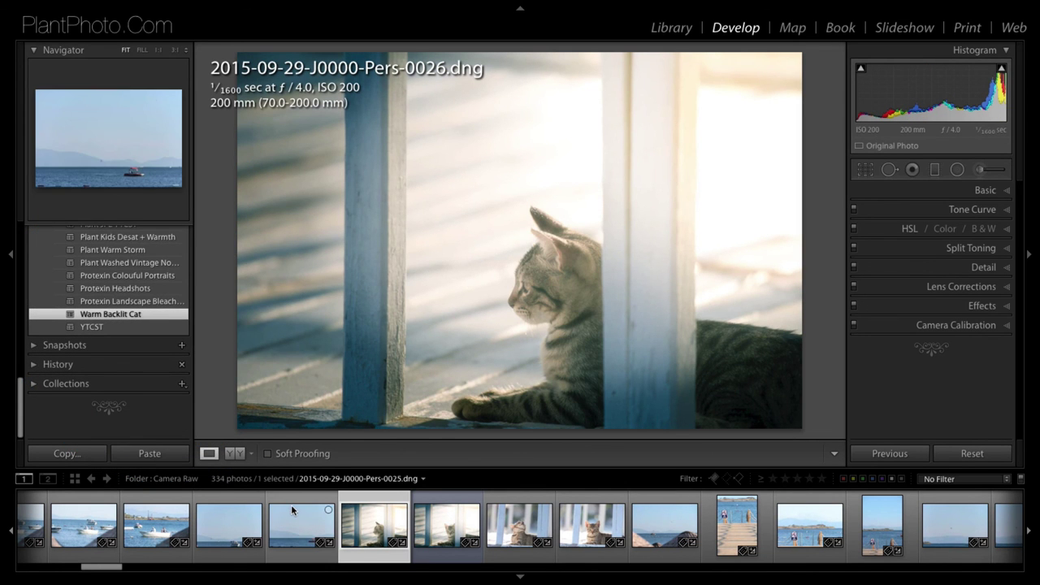
{"action": "key", "text": "Right"}
{"action": "key", "text": "Right"}
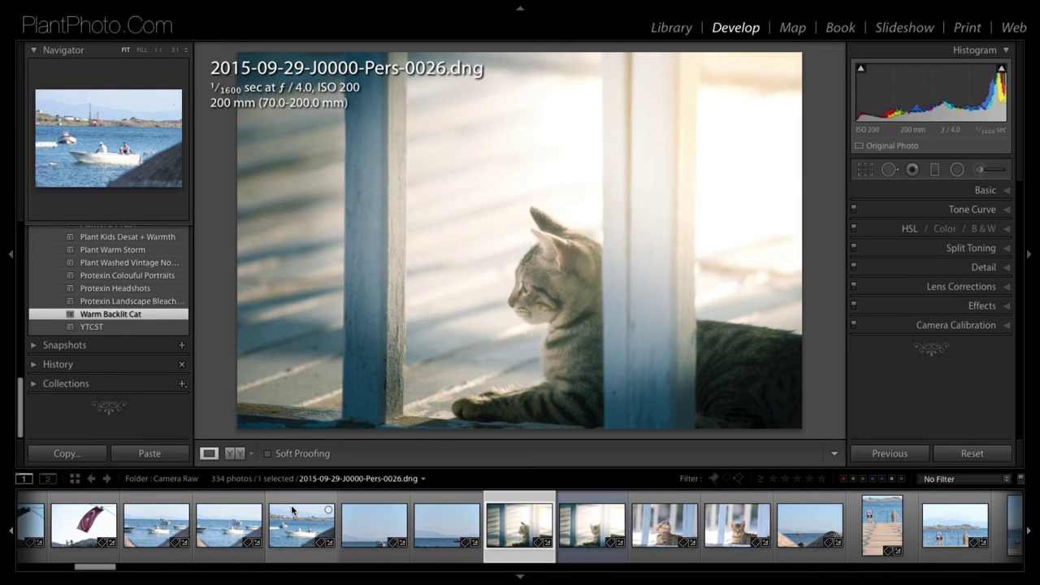
{"action": "key", "text": "Left"}
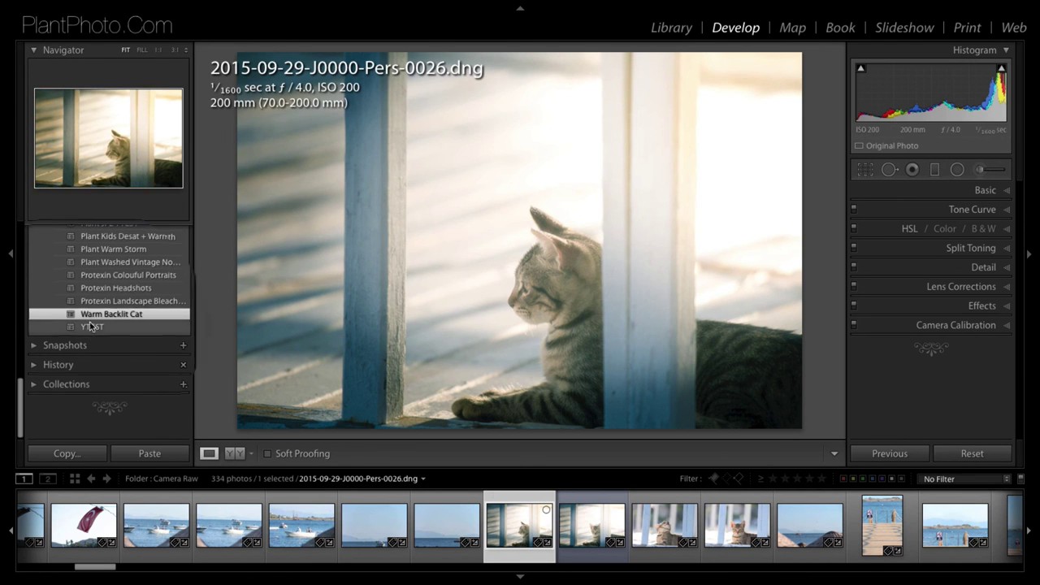
Start exporting the Warm Backlit Cat preset and create a 'Presets I made' folder on the Desktop
{"action": "right_click", "coordinate": [130, 317]}
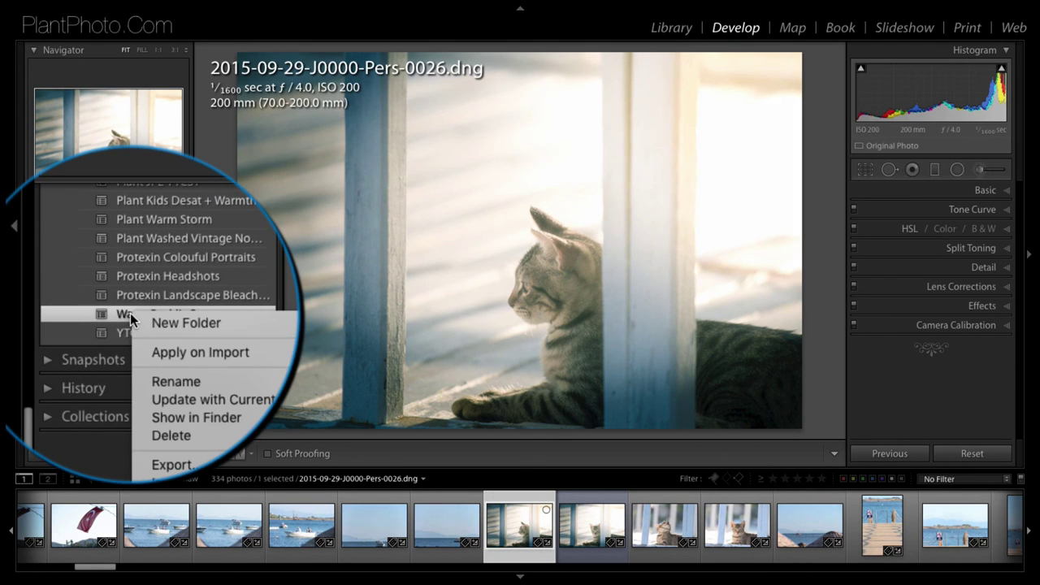
{"action": "left_click", "coordinate": [396, 209]}
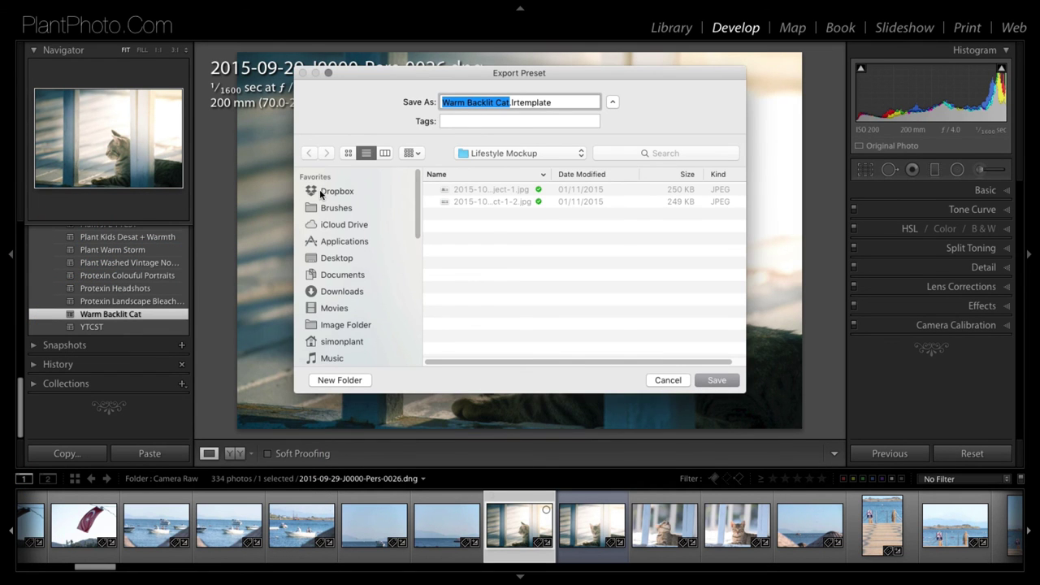
{"action": "left_click", "coordinate": [333, 258]}
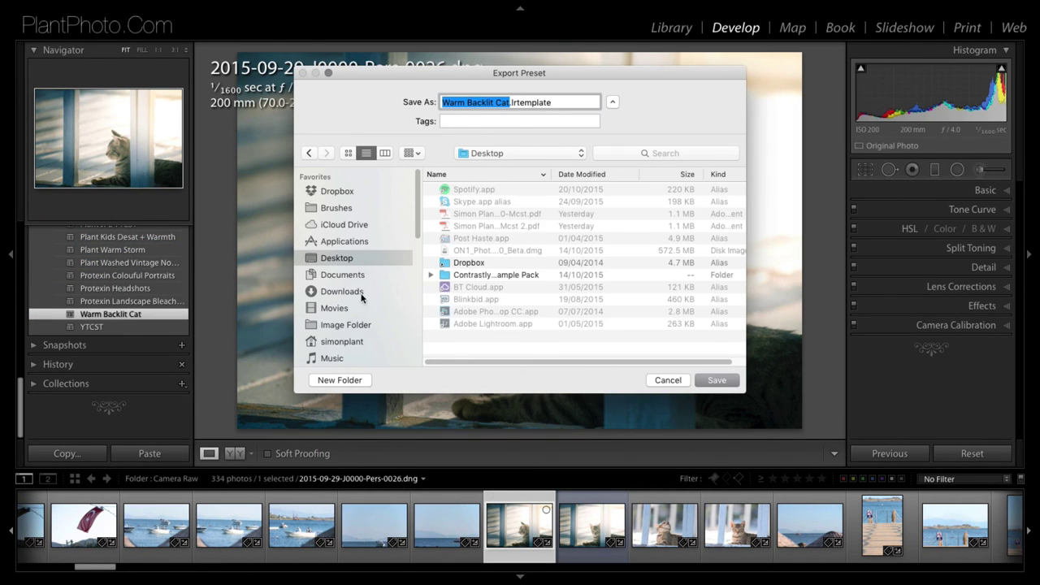
{"action": "left_click", "coordinate": [360, 379]}
{"action": "type", "text": "P"}
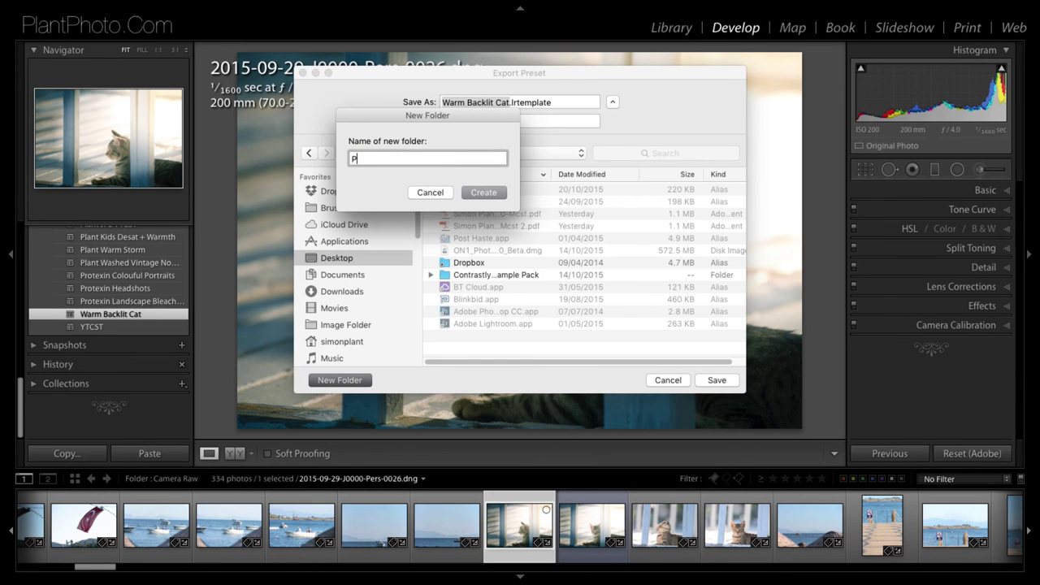
{"action": "type", "text": "resets I made"}
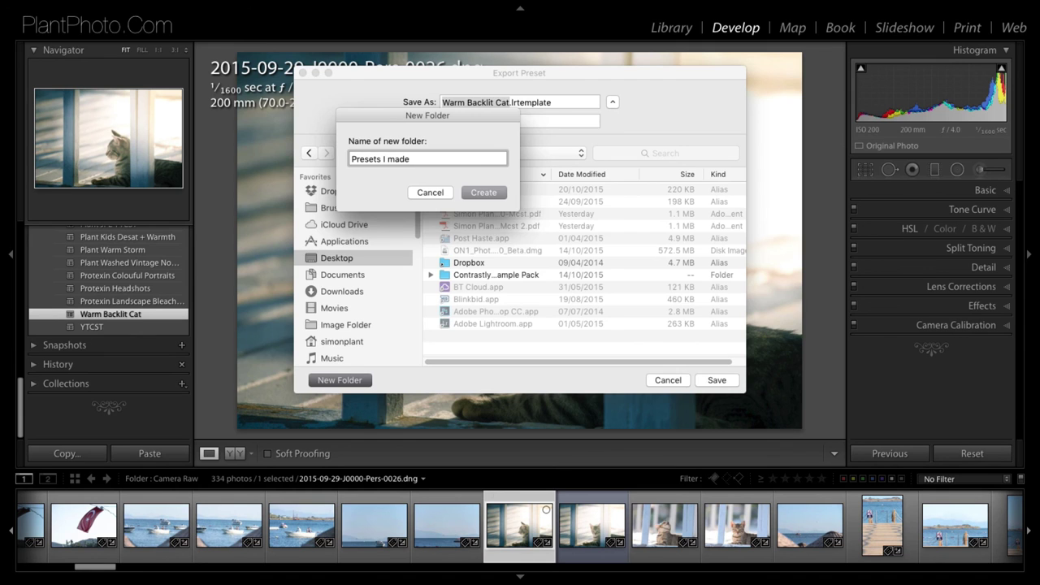
{"action": "key", "text": "Return"}
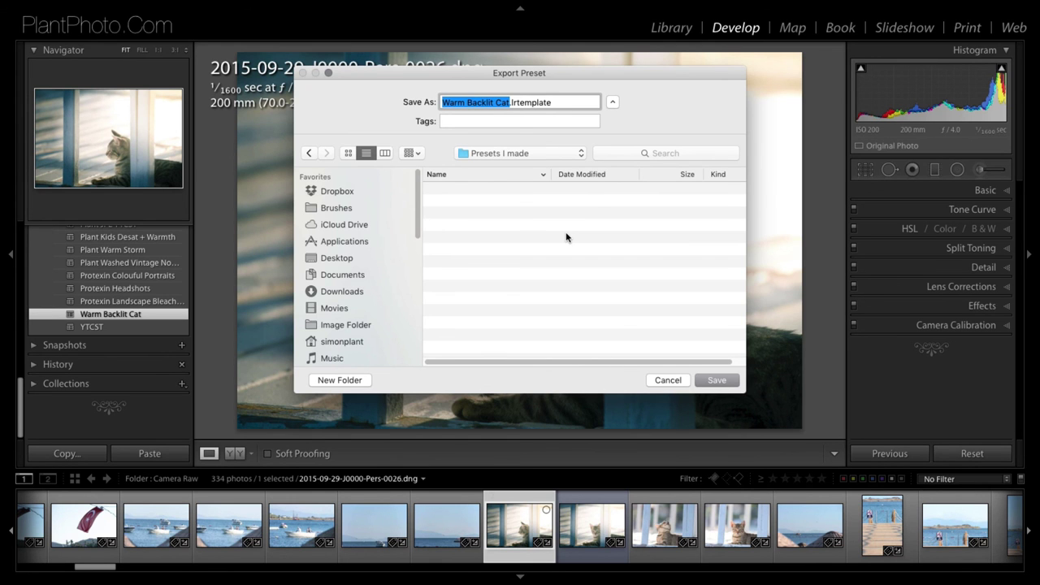
{"action": "left_click", "coordinate": [675, 379]}
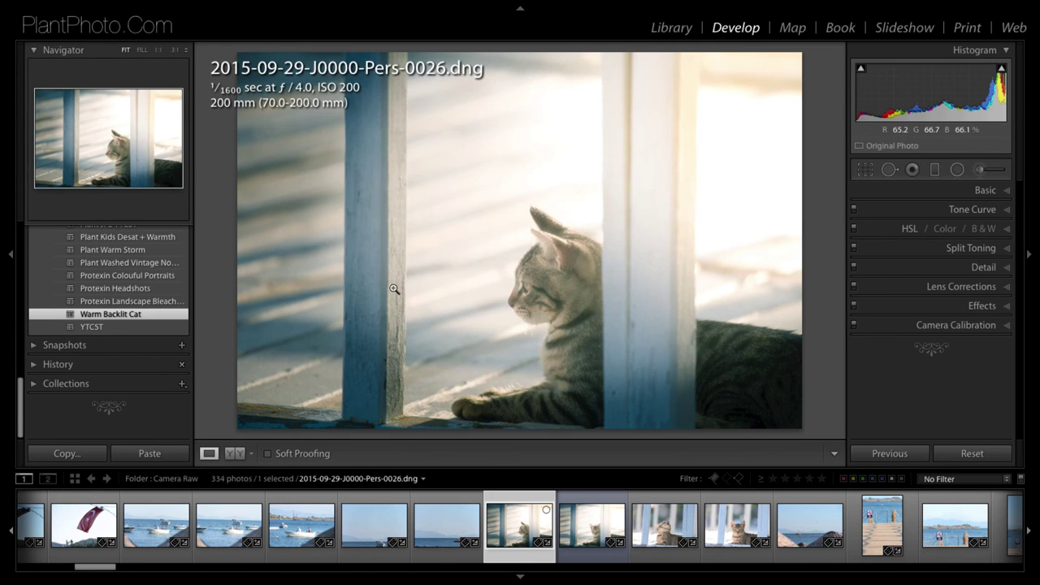